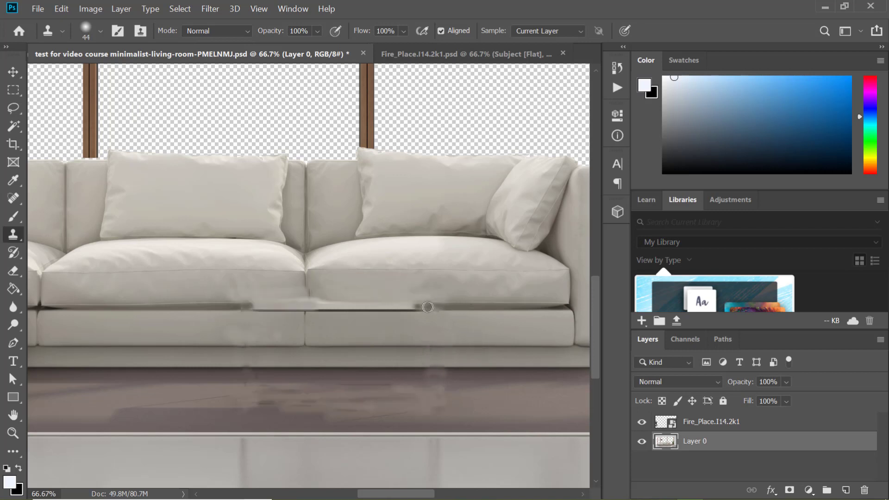
Step: Place the Coffee Table H01.2k image in the living room scene, centred in front of the sofa
key("z")
left_click(192, 133, "alt")
left_click(192, 133, "alt")
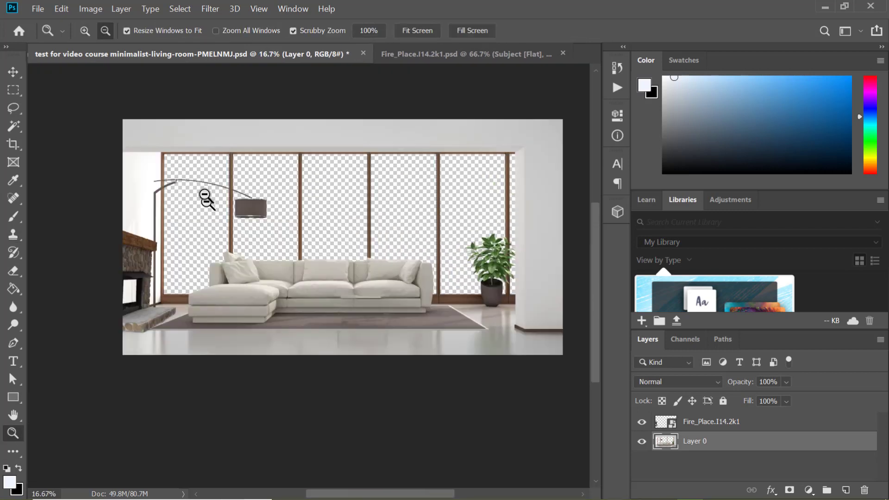
key("v")
left_click_drag(420, 227, 396, 251)
left_click_drag(337, 295, 349, 281)
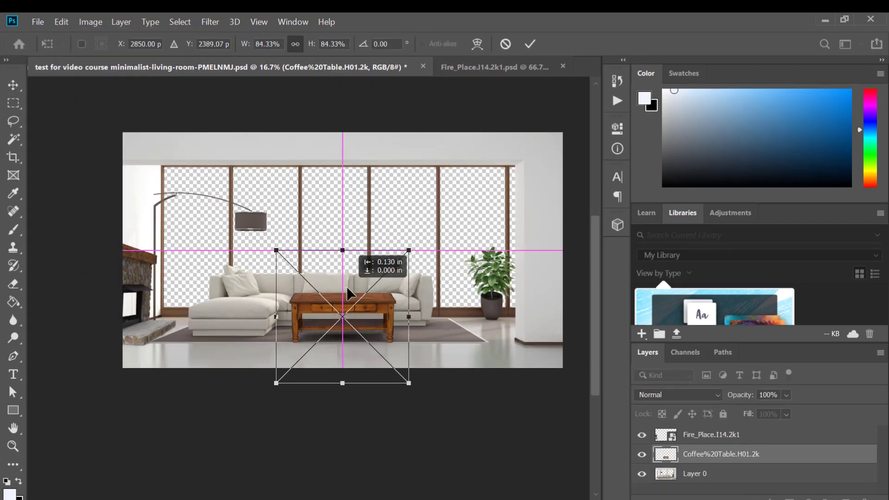
left_click(457, 338)
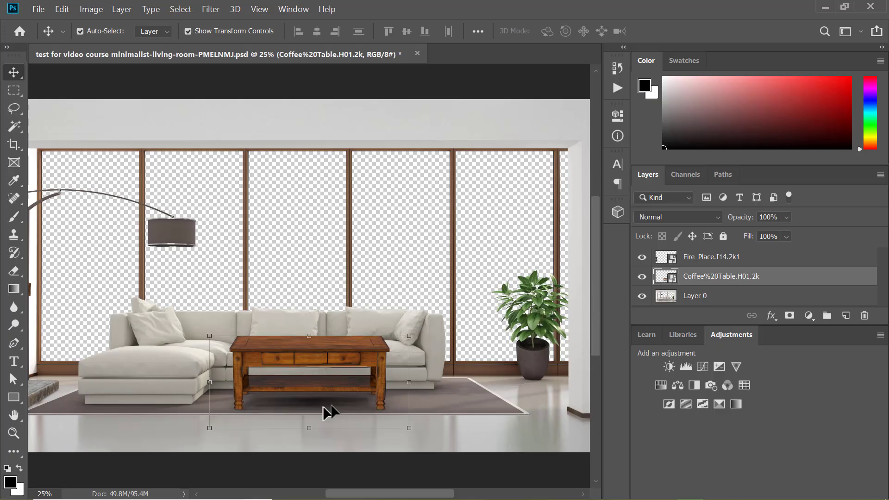
Step: Duplicate the coffee table layer and flip the lower copy vertically
left_click_drag(694, 276, 845, 315)
left_click_drag(807, 289, 741, 332)
left_click(62, 10)
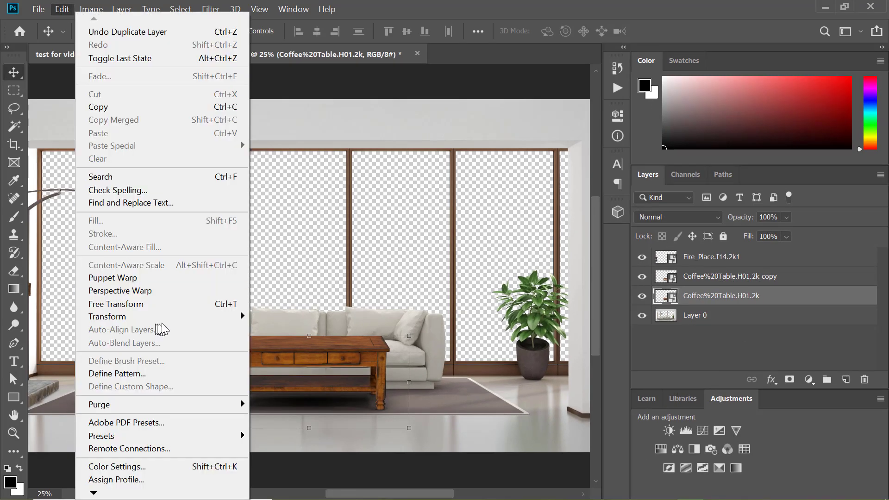
mouse_move(157, 317)
left_click(303, 476)
Step: Move the flipped coffee table straight down so it sits on the floor beneath the upright table as a reflection
key("shift+Down")
key("shift+Down")
key("shift+Down")
key("shift+Down")
key("shift+Down")
key("shift+Down")
key("shift+Down")
key("shift+Down")
key("shift+Down")
key("shift+Down")
key("shift+Down")
key("shift+Down")
key("shift+Down")
key("shift+Down")
key("shift+Down")
key("shift+Down")
key("shift+Down")
key("shift+Down")
key("shift+Down")
key("shift+Down")
key("shift+Down")
key("shift+Down")
key("shift+Down")
key("shift+Down")
key("shift+Down")
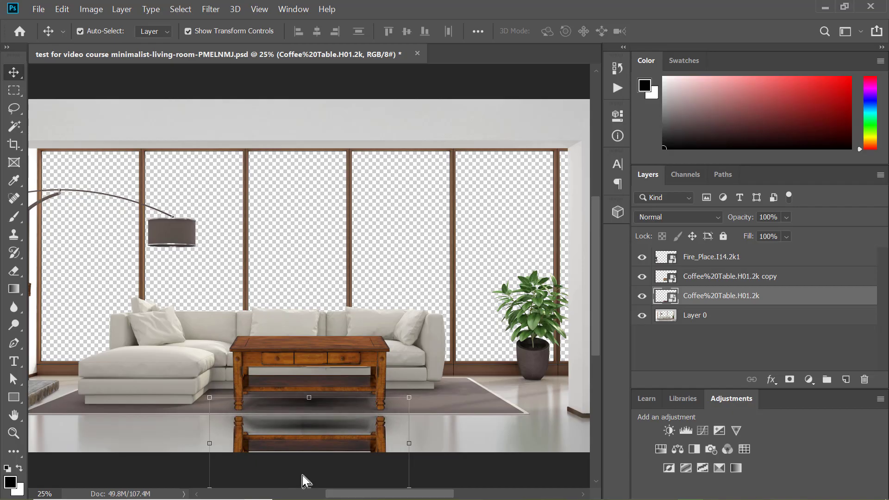
Step: Add a layer mask to the flipped coffee table and fade it with a vertical gradient running down to the floor
left_click(789, 379)
left_click(21, 293)
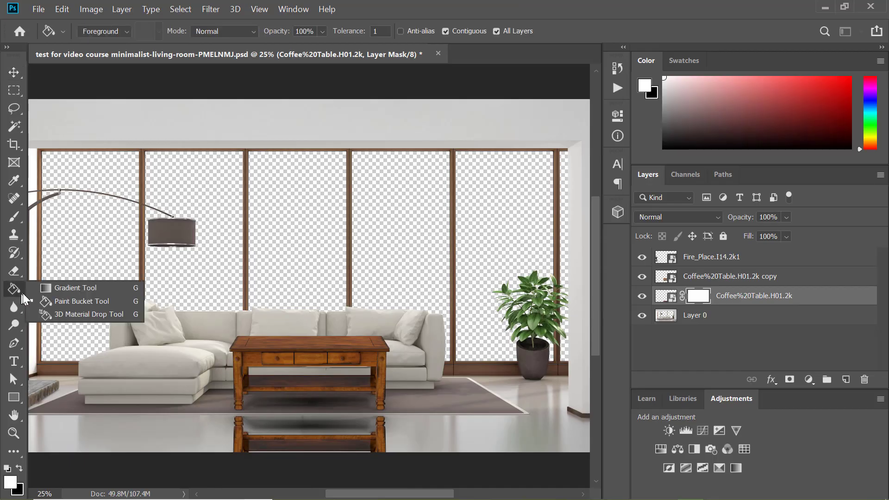
left_click(76, 288)
left_click_drag(301, 296, 301, 457)
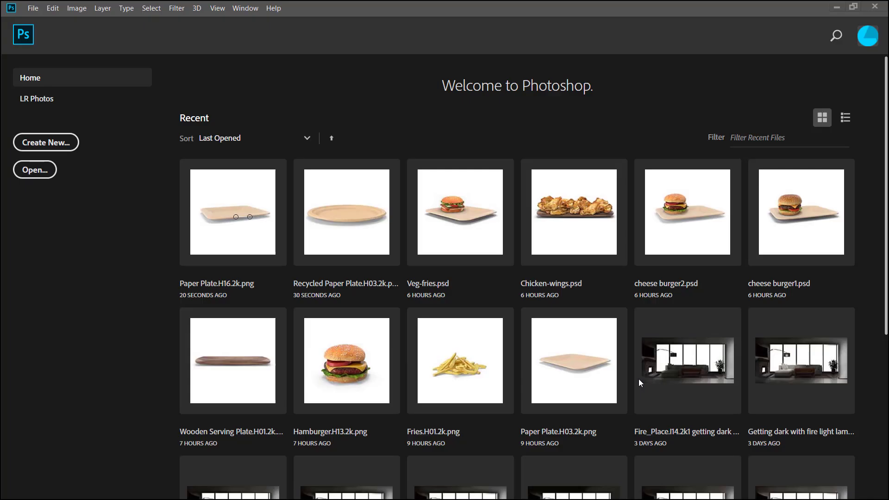
Step: Open the Paper Plate.H16.2k and Recycled Paper Plate.H03.2k images
left_click(32, 8)
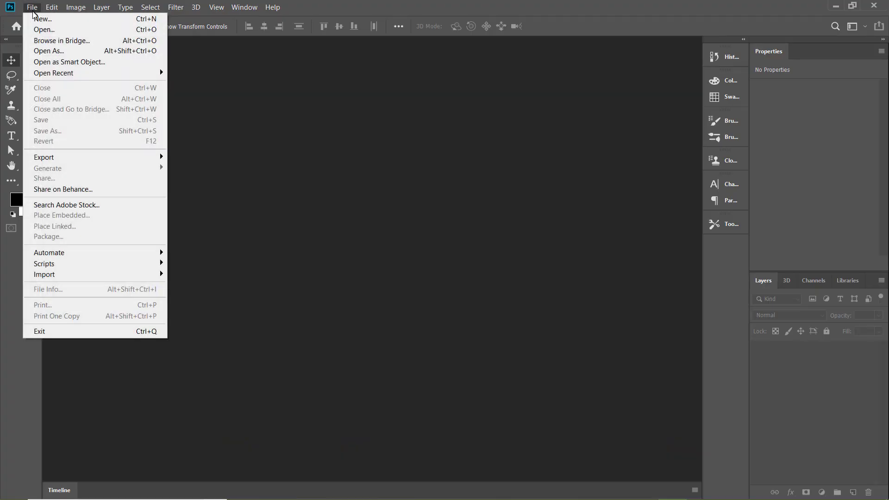
left_click(35, 28)
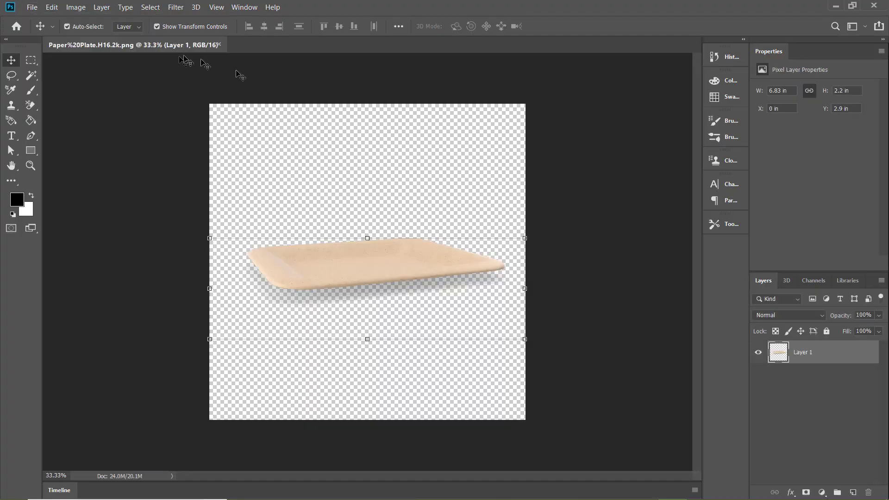
left_click(32, 7)
left_click(37, 27)
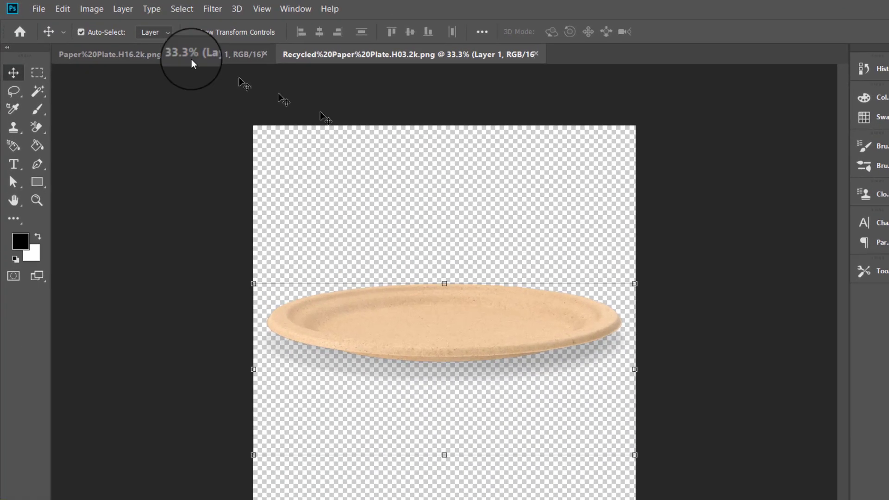
Step: Embed Blue-Donut.H03.2k in the Paper Plate document, scaled to about 34%, resting on the plate's left end
left_click(39, 9)
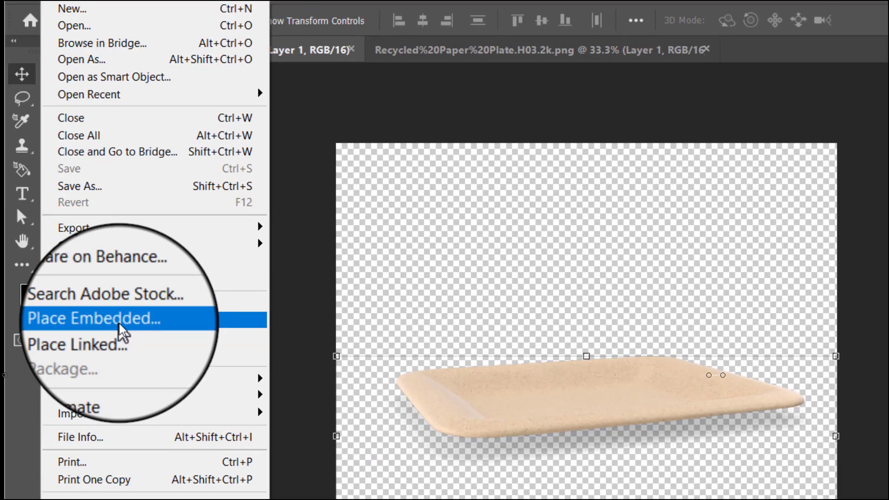
left_click(119, 323)
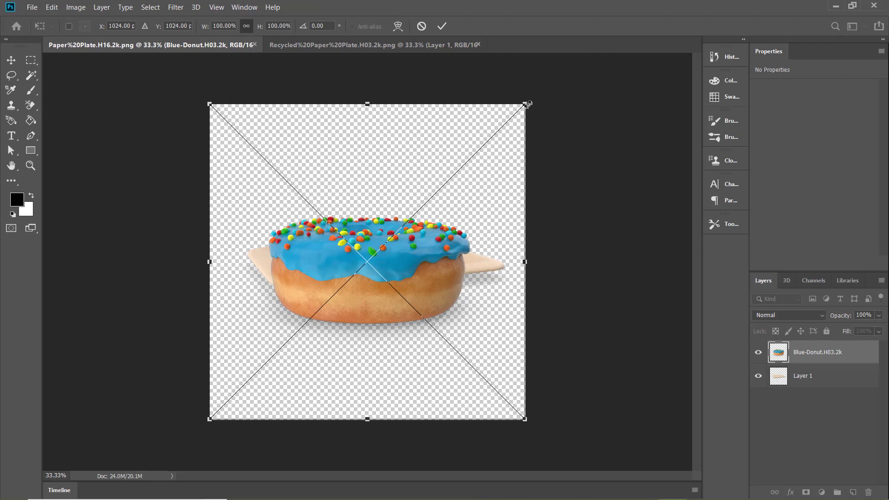
left_click_drag(527, 105, 328, 301)
left_click_drag(292, 331, 331, 224)
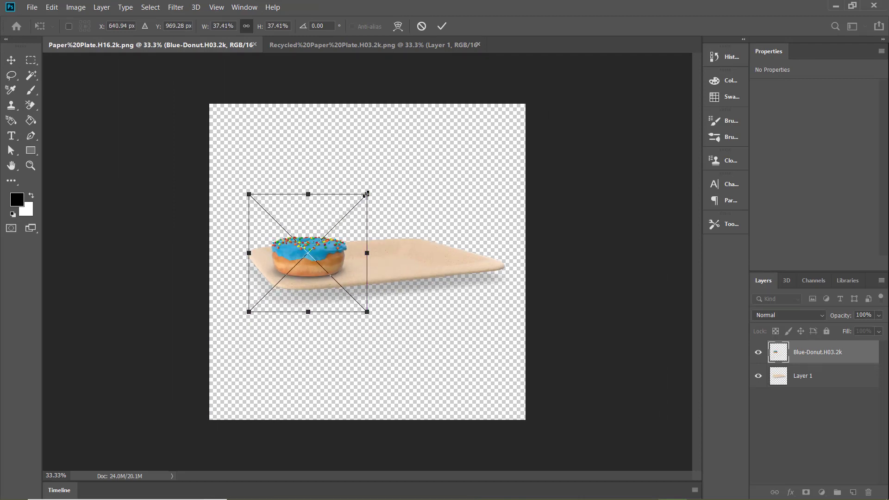
left_click_drag(367, 193, 335, 217)
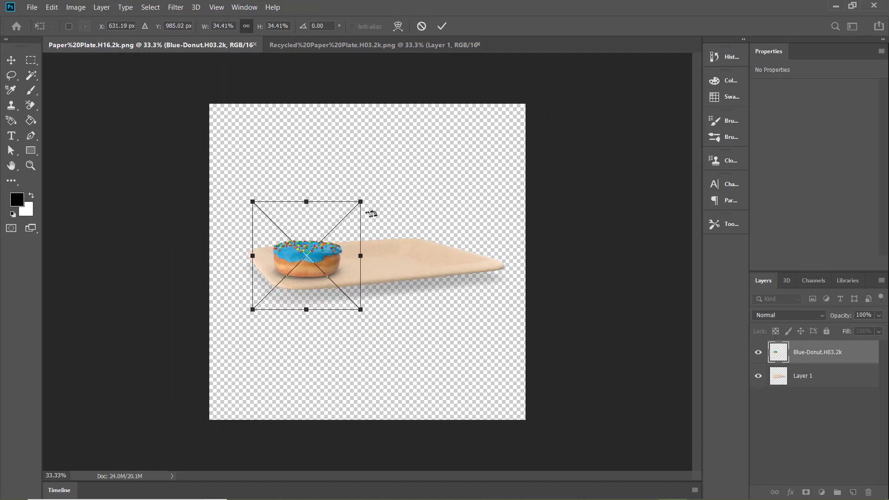
key("Return")
Step: Embed Chocolate Doughnut.H03.2k in the Paper Plate document, shrink it and move it beside the blue donut
left_click(32, 7)
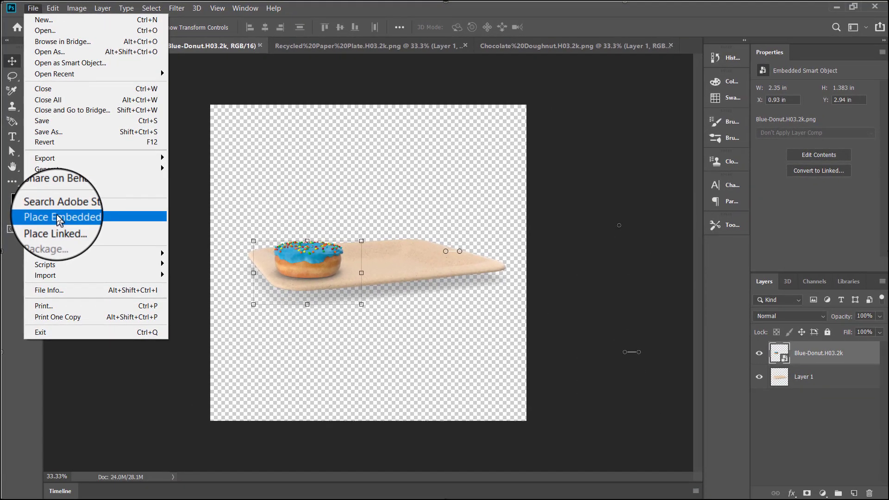
left_click(82, 293)
double_click(851, 150)
left_click_drag(526, 105, 342, 259)
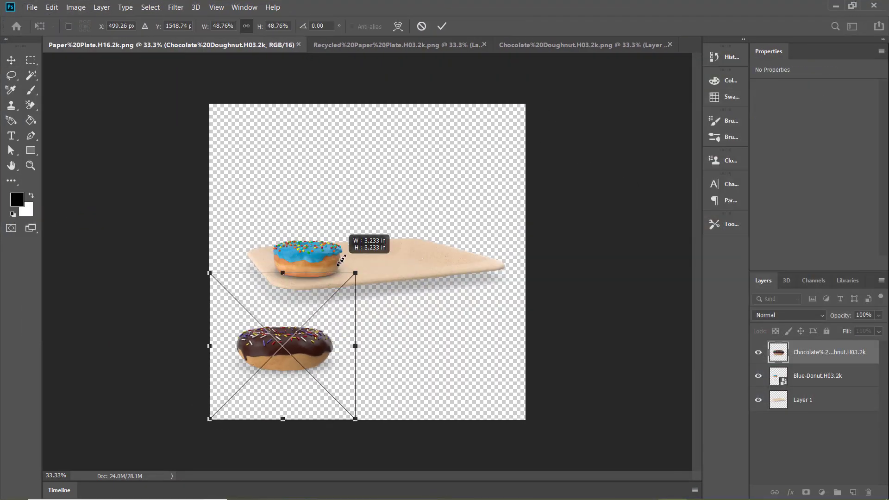
left_click_drag(320, 305, 417, 207)
Step: Scale the chocolate doughnut to about 38%, then shift both donuts toward the plate's left end so they slightly overlap
left_click_drag(393, 234, 395, 229)
left_click_drag(420, 202, 423, 199)
mouse_move(393, 238)
left_mouse_down()
mouse_move(396, 246)
mouse_move(403, 235)
left_mouse_up()
left_click_drag(421, 201, 431, 191)
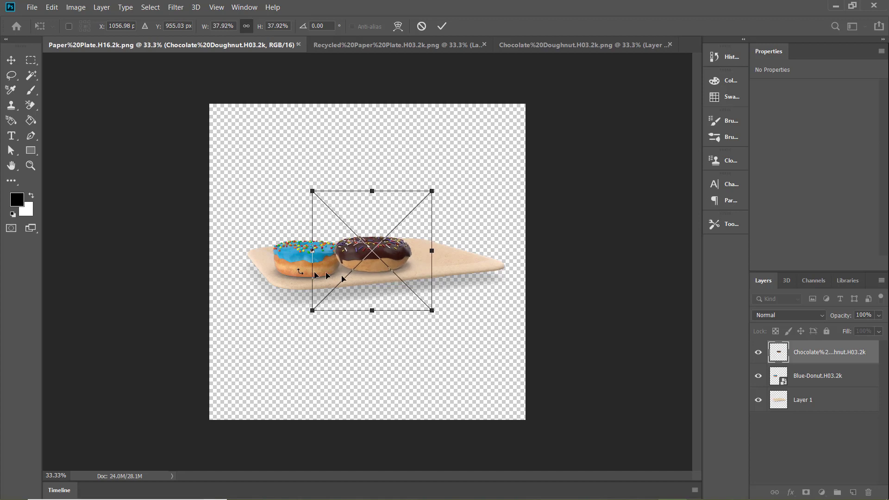
key("Return")
left_click_drag(290, 255, 285, 253)
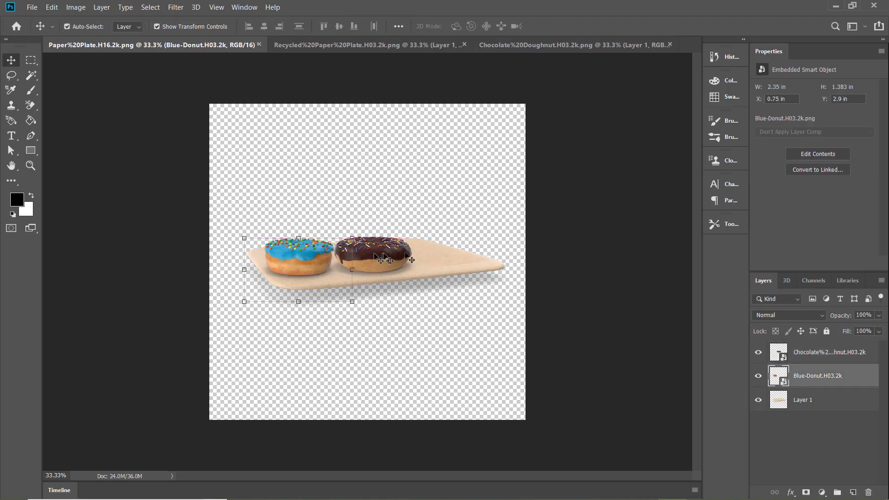
left_click_drag(384, 259, 371, 258)
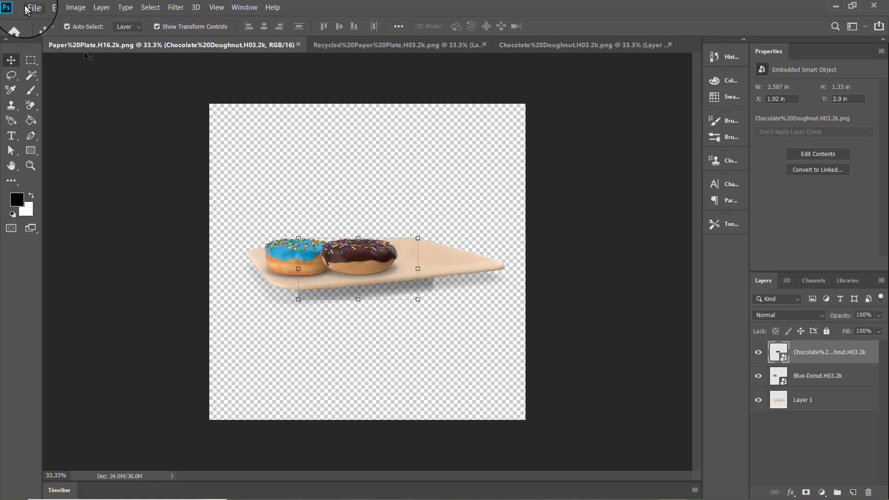
Step: Open Donut.H01.2k from the Pastry folder and copy the pink donut into the Paper Plate document
left_click(33, 8)
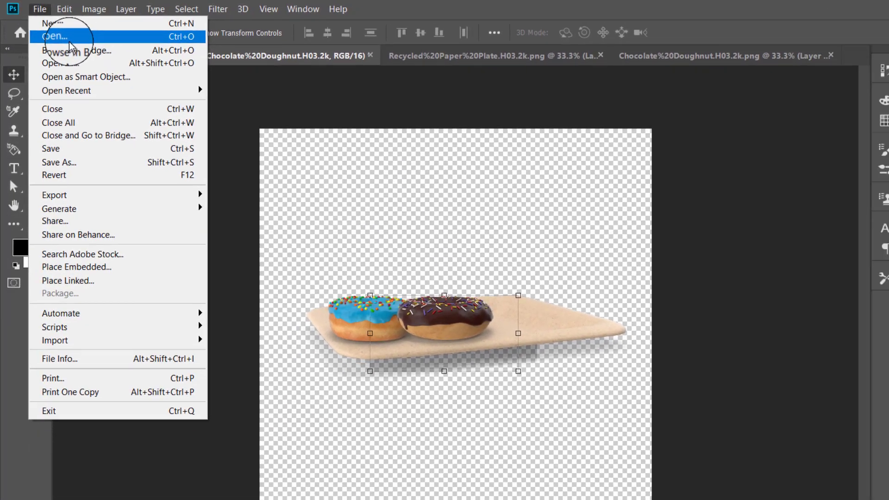
left_click(69, 44)
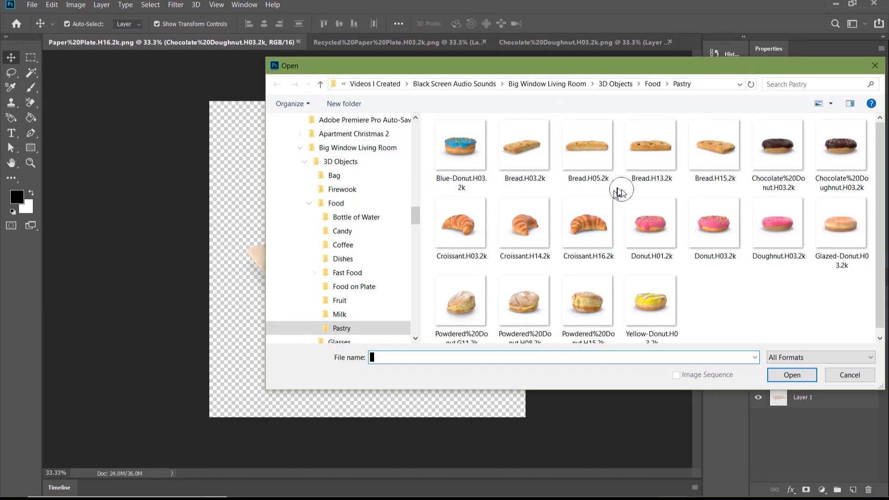
double_click(647, 227)
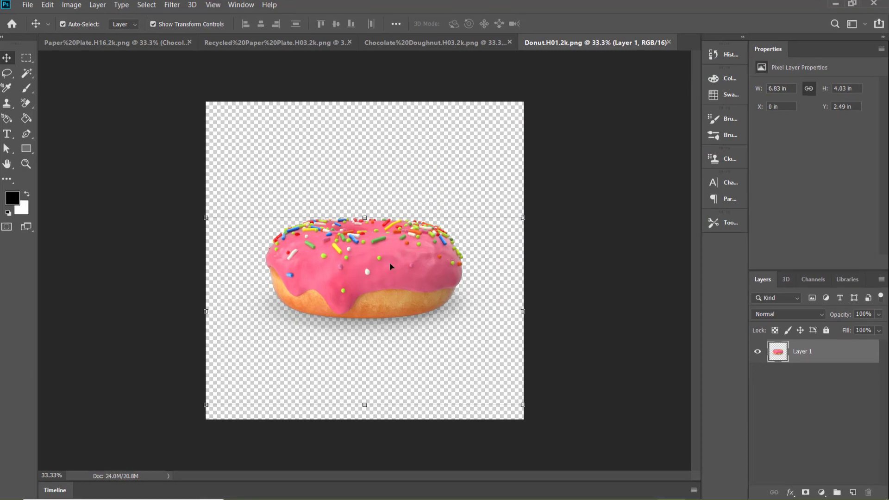
left_click_drag(390, 262, 255, 161)
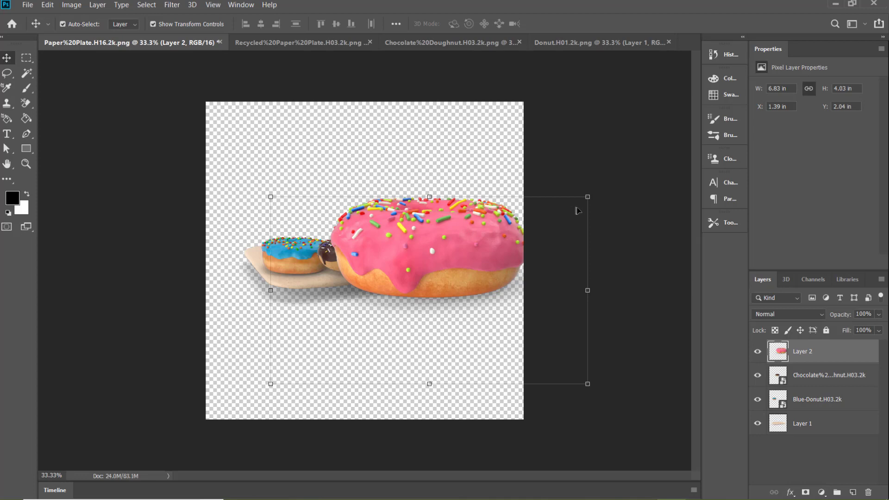
Step: Scale the pink donut to about 37% and set it on the plate just right of the chocolate doughnut
left_click_drag(588, 197, 429, 289)
left_click_drag(381, 313, 454, 246)
left_click_drag(502, 222, 453, 250)
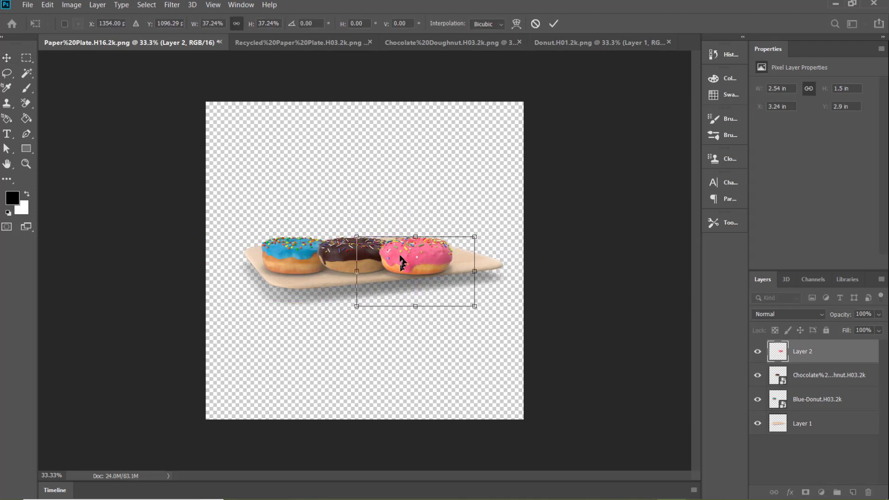
key("Return")
Step: Shift the blue, chocolate and pink donuts left on the plate so they overlap more closely
left_click_drag(297, 256, 287, 254)
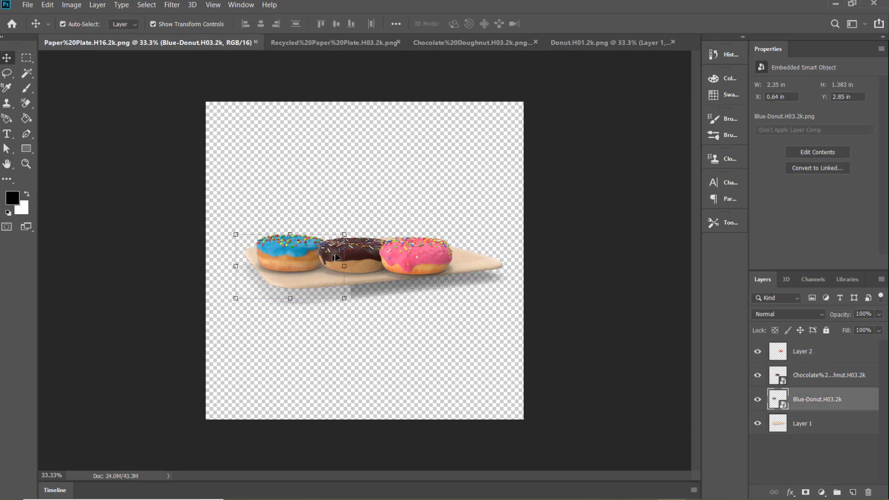
left_click_drag(352, 252, 324, 253)
left_click_drag(413, 252, 387, 246)
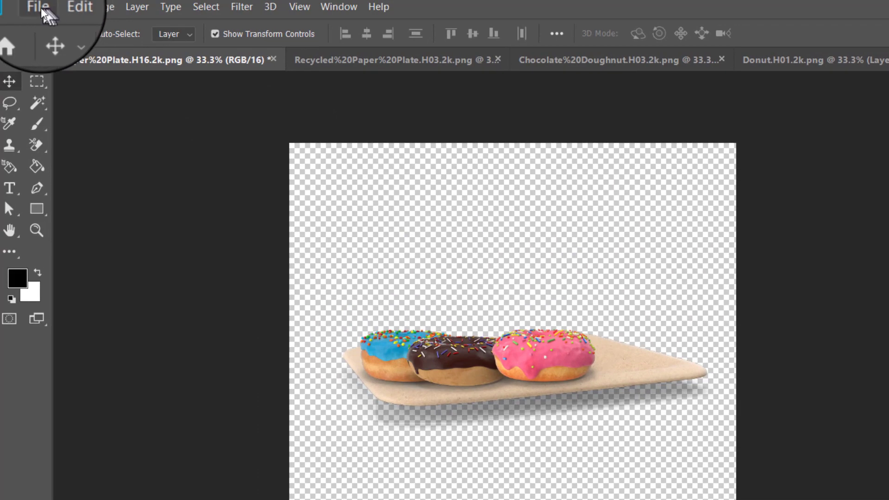
Step: Open Powdered Donut.G11.2k from the Pastry folder and copy the donut into the Paper Plate document
left_click(27, 5)
left_click(44, 37)
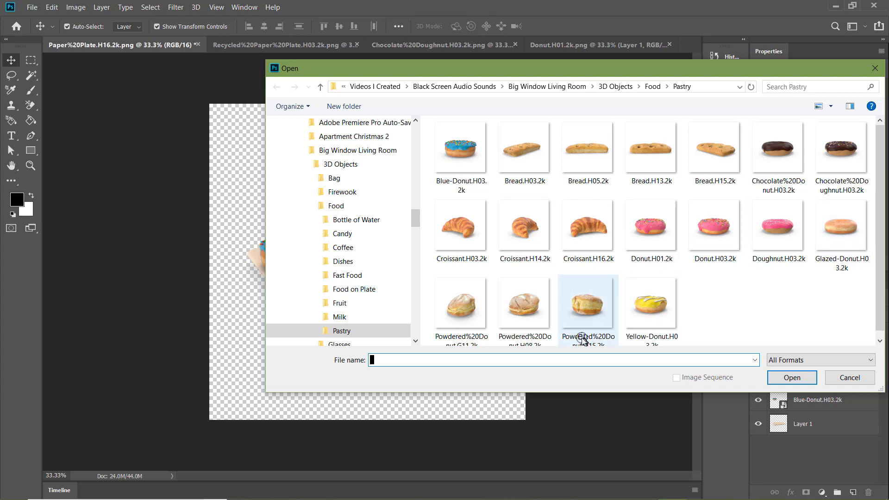
double_click(473, 304)
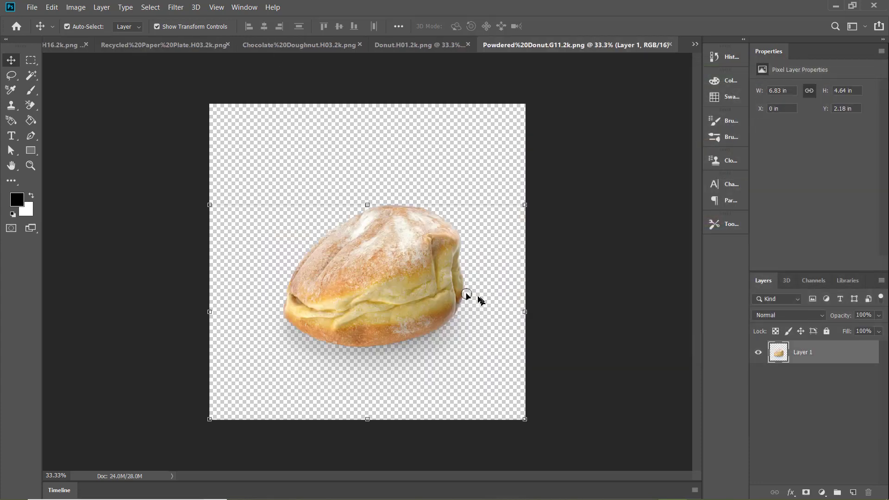
left_click_drag(428, 256, 299, 184)
left_click_drag(440, 242, 439, 242)
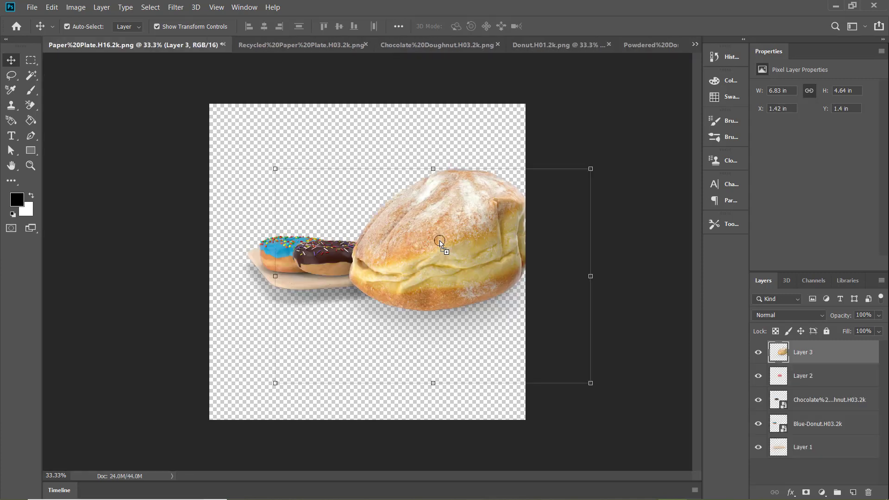
Step: Scale the powdered donut to about 32% and position it right of the pink donut on the plate
left_click_drag(591, 168, 394, 302)
left_click_drag(363, 333, 468, 249)
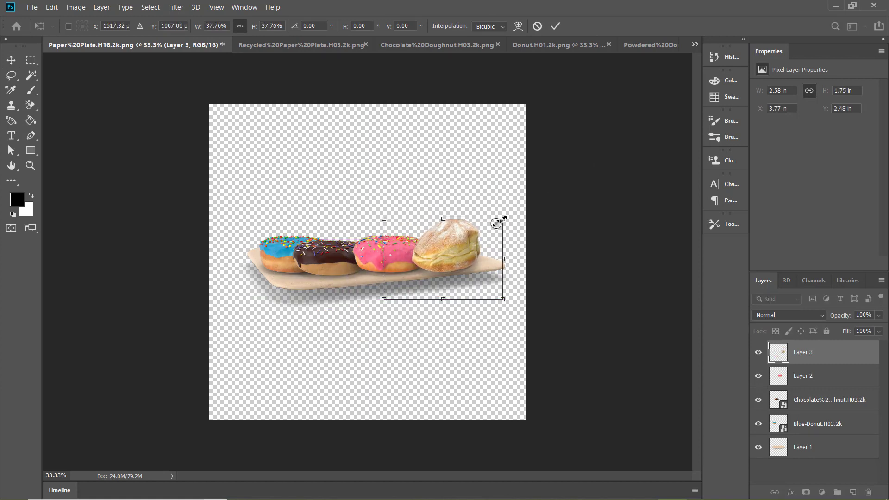
left_click_drag(502, 219, 468, 241)
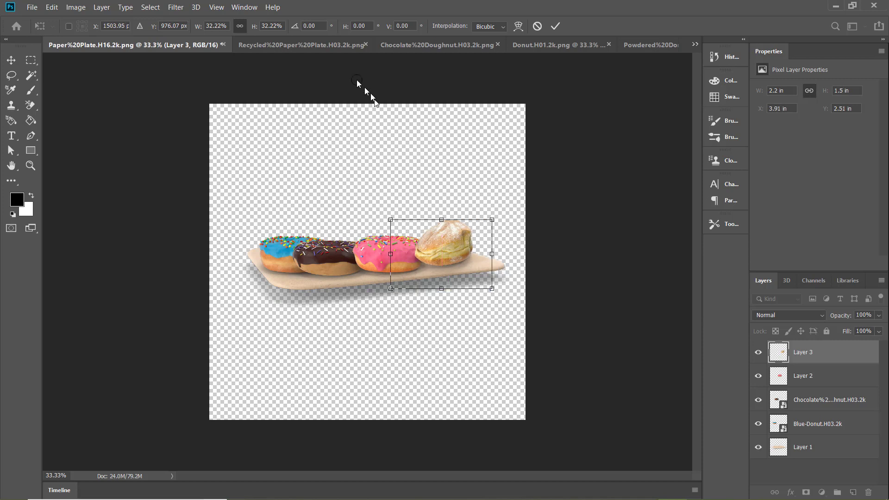
Step: Close the Chocolate Doughnut and Powdered Donut source documents
left_click(346, 45)
left_click(414, 46)
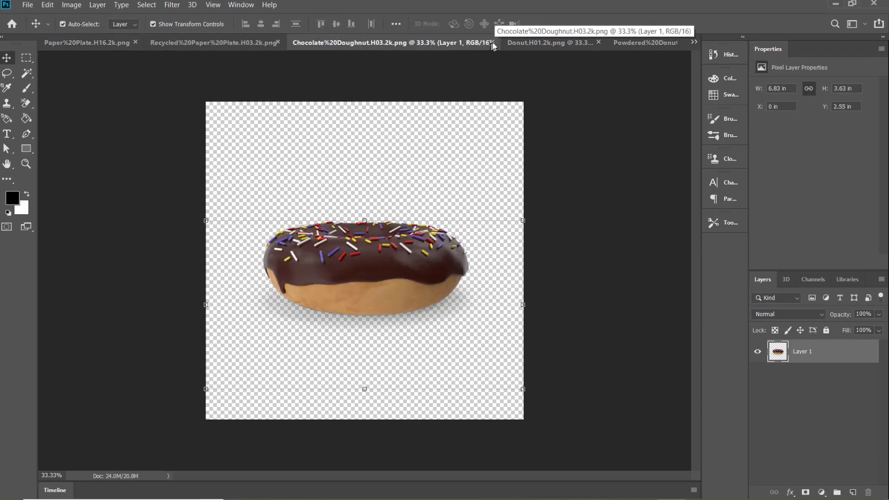
left_click(496, 44)
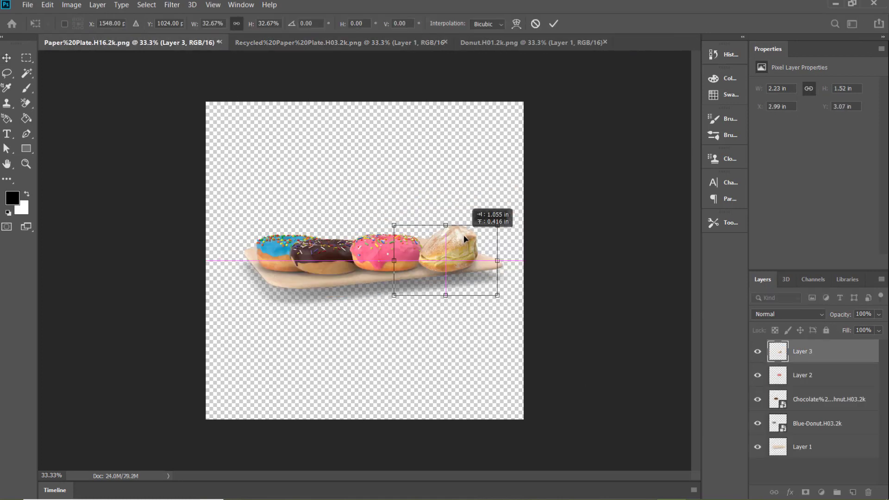
Step: Stack the powdered donut, about 2.11 × 1.44 in, on top of the chocolate doughnut
left_click_drag(472, 222, 386, 202)
left_click_drag(361, 219, 357, 218)
key("Return")
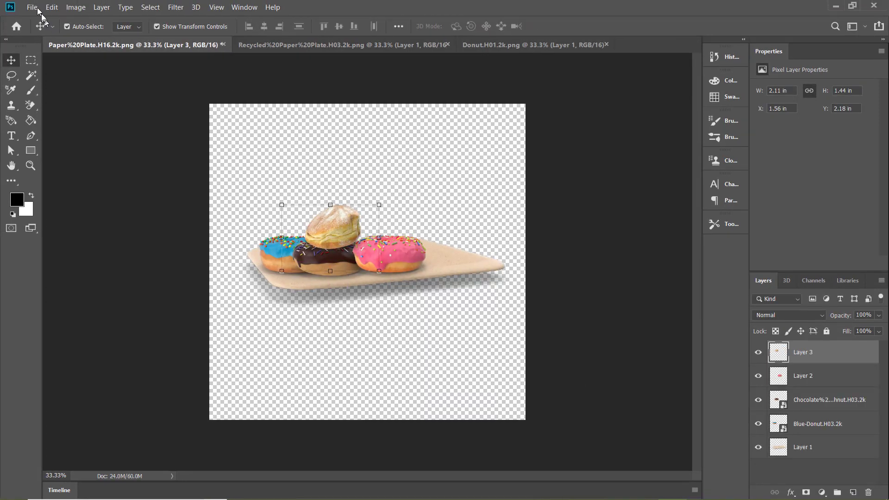
Step: Open Yellow-Donut.H03.2k from the Pastry folder
left_click(32, 7)
left_click(45, 30)
double_click(651, 303)
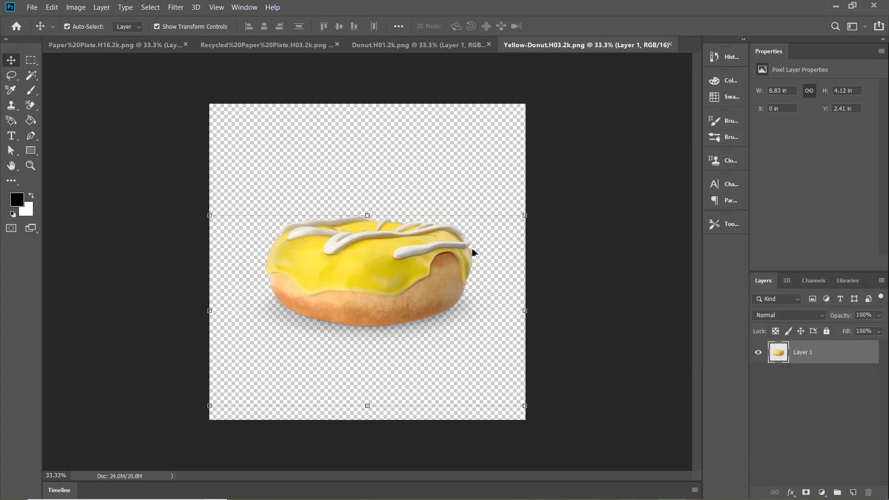
Step: Copy the yellow donut into the paper plate document, scale it down and place it beside the pink donut
mouse_move(472, 252)
left_mouse_down()
mouse_move(135, 59)
mouse_move(463, 245)
left_mouse_up()
left_click_drag(606, 190, 461, 273)
left_click_drag(428, 292, 445, 244)
left_click_drag(421, 270, 482, 255)
key("Return")
Step: Put the yellow donut's layer beneath the pink donut's and resize it to about 2.34 × 1.33 in
left_click_drag(811, 348, 836, 406)
left_click_drag(451, 245, 440, 243)
left_click_drag(493, 229, 452, 243)
key("Return")
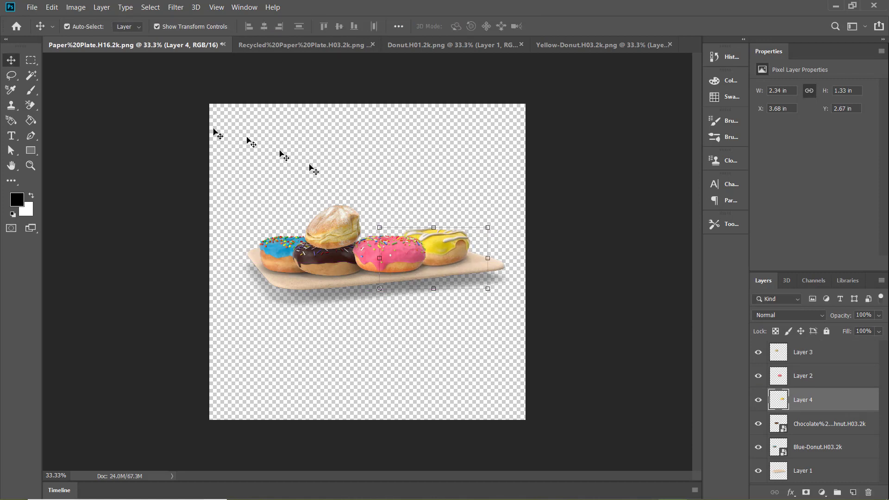
Step: Open Glazed-Donut.H03.2k and bring the donut into the plate document, scaled to about 2.86 × 1.59 in above the pink and yellow donuts
left_click(32, 7)
left_click(42, 26)
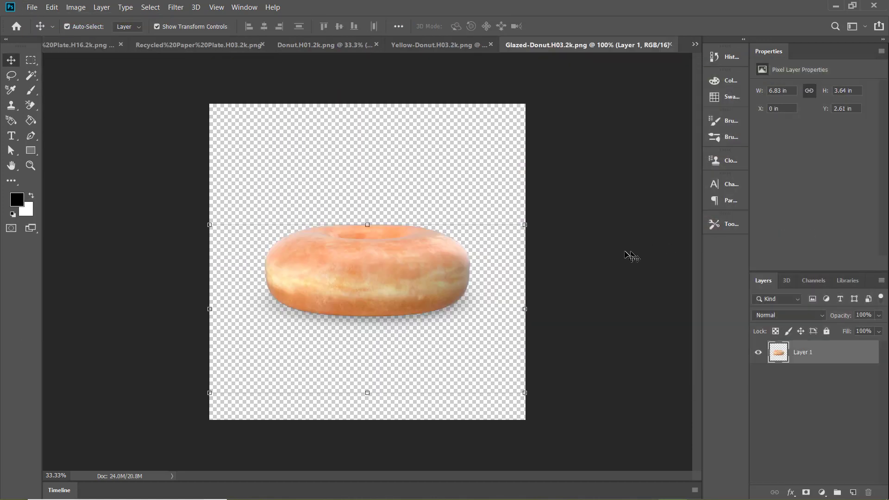
left_click_drag(417, 281, 428, 203)
left_click_drag(547, 158, 376, 248)
left_click_drag(321, 269, 421, 217)
left_click_drag(477, 196, 460, 205)
left_click_drag(325, 202, 332, 195)
left_click_drag(377, 219, 372, 216)
Step: Lower the glazed donut's layer beneath the pink and powdered donut layers
mouse_move(803, 359)
left_mouse_down()
mouse_move(828, 408)
mouse_move(817, 456)
mouse_move(816, 364)
left_mouse_up()
key("ctrl+z")
key("ctrl+shift+z")
left_click(816, 360)
left_click(817, 377)
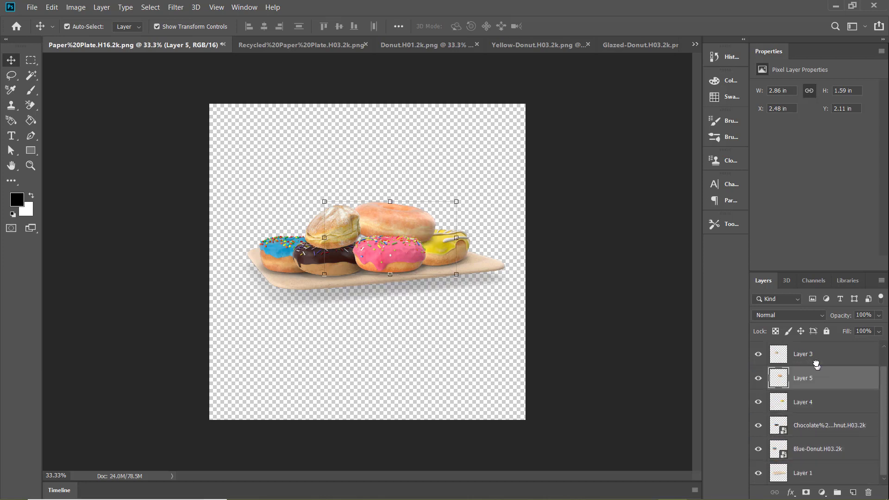
Step: Shrink the glazed donut slightly and settle it close behind the pink and powdered donuts
left_click_drag(414, 225, 421, 229)
left_click_drag(464, 202, 456, 208)
left_click_drag(420, 223, 423, 225)
key("Return")
left_click(827, 360)
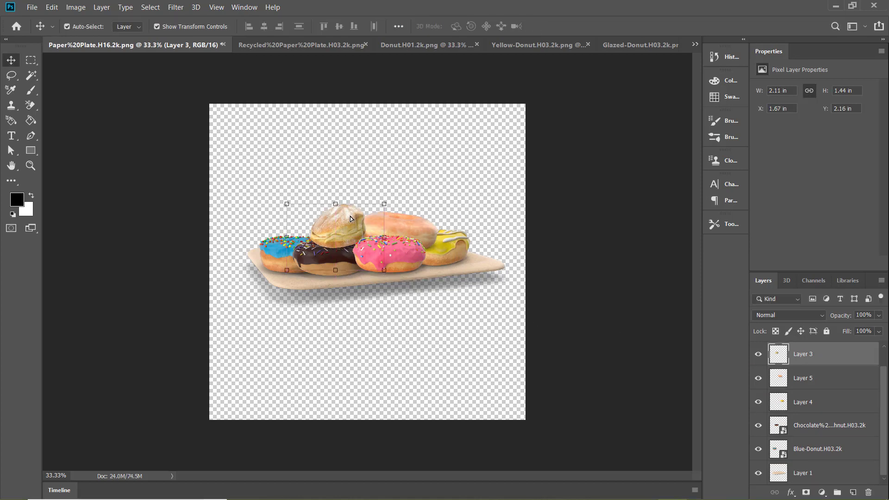
Step: Swap the glazed and yellow donuts so the glazed one rests at the plate's right end and the yellow one sits above the pink donut
left_click_drag(420, 223, 506, 228)
left_click_drag(450, 260, 410, 237)
left_click(488, 229)
left_click_drag(544, 273, 555, 274)
left_click_drag(511, 228, 460, 251)
key("Return")
Step: Stack the yellow donut's layer above the glazed donut's and enlarge the glazed donut to about 2.8 × 1.49 in
left_click_drag(402, 213, 410, 208)
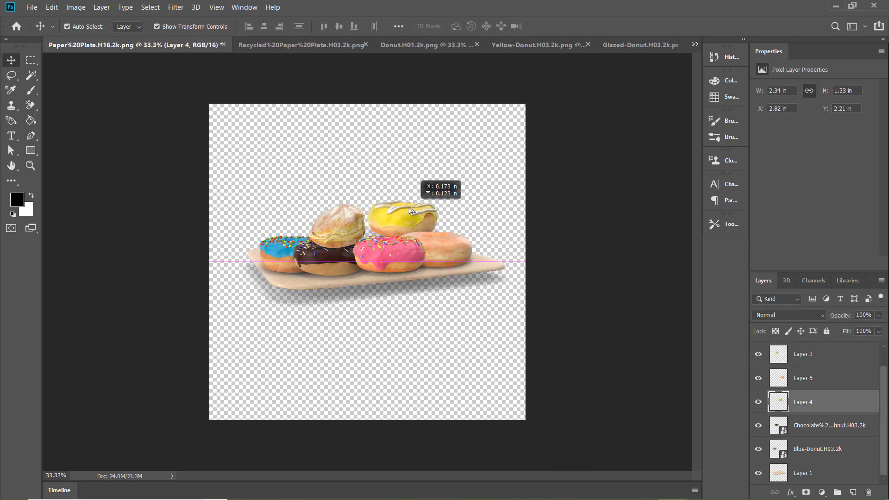
left_click_drag(817, 407, 817, 369)
left_click_drag(414, 224, 417, 227)
left_click(471, 250)
left_click_drag(493, 231, 501, 225)
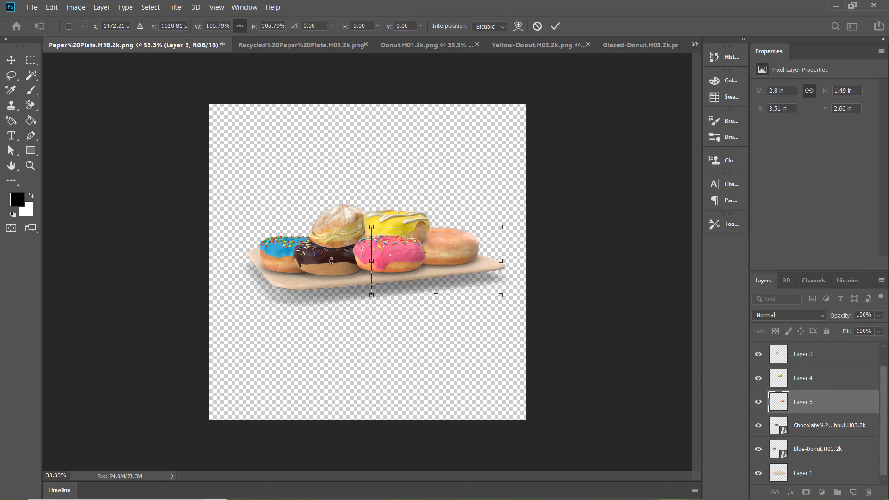
key("Return")
Step: Move the blue donut about 0.17 in left and 0.21 in up, and enlarge the chocolate doughnut to about 2.68 × 1.38 in
left_click(273, 250)
left_click_drag(240, 237, 234, 232)
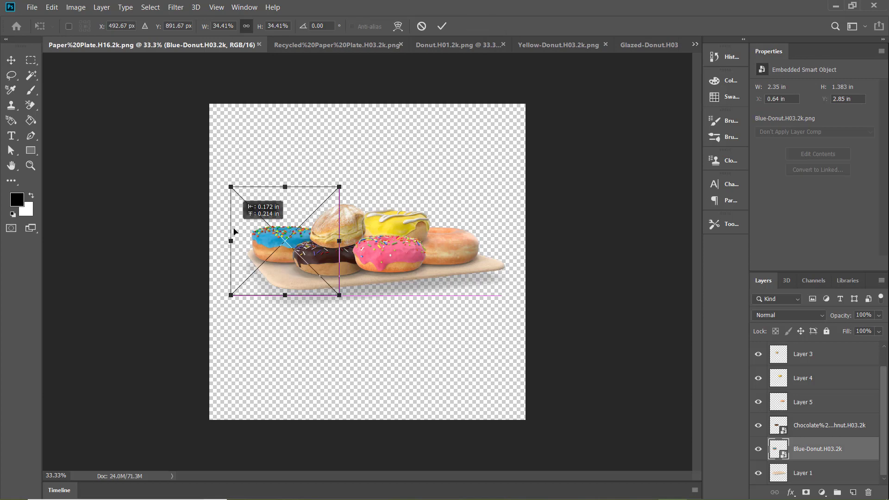
key("Return")
left_click(821, 429)
left_click_drag(272, 296, 260, 321)
key("Return")
Step: Enlarge the yellow donut to about 2.55 × 1.45 in and the powdered donut to about 2.33 × 1.59 in
left_click(810, 403)
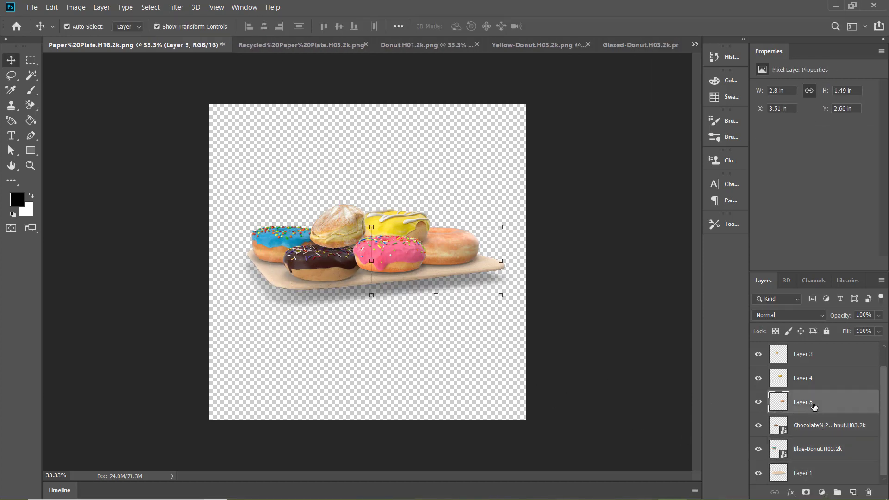
left_click(815, 382)
left_click_drag(447, 269, 457, 275)
key("Return")
left_click(782, 354)
left_click_drag(385, 204, 394, 197)
key("Return")
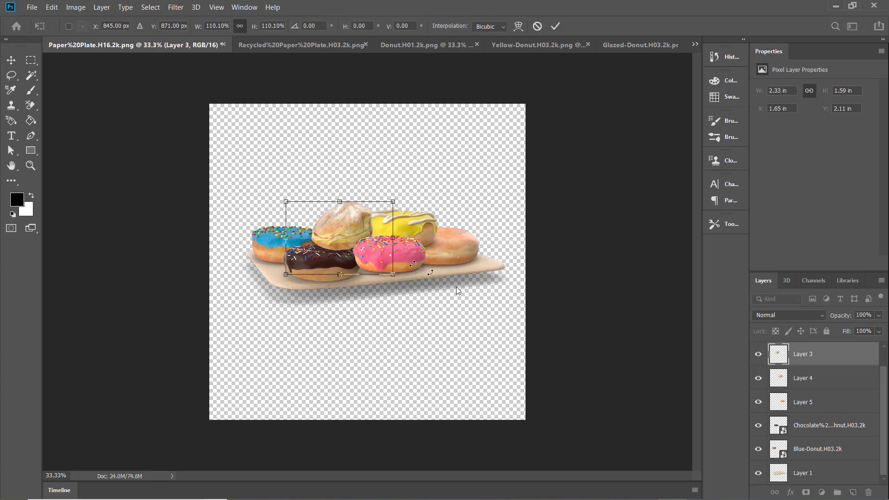
Step: Enlarge the front pink donut to about 2.88 × 1.58 in, keeping it between the chocolate and glazed donuts
left_click(794, 407)
left_click(794, 430)
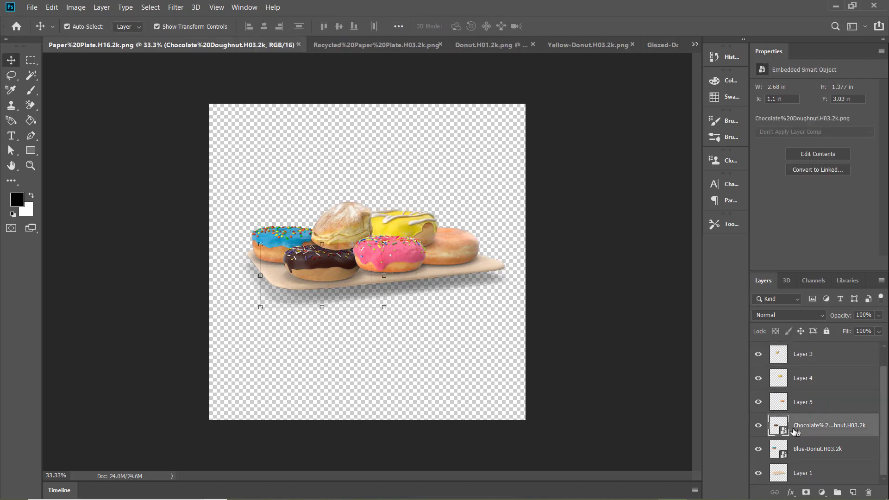
left_click(802, 403)
left_click(799, 376)
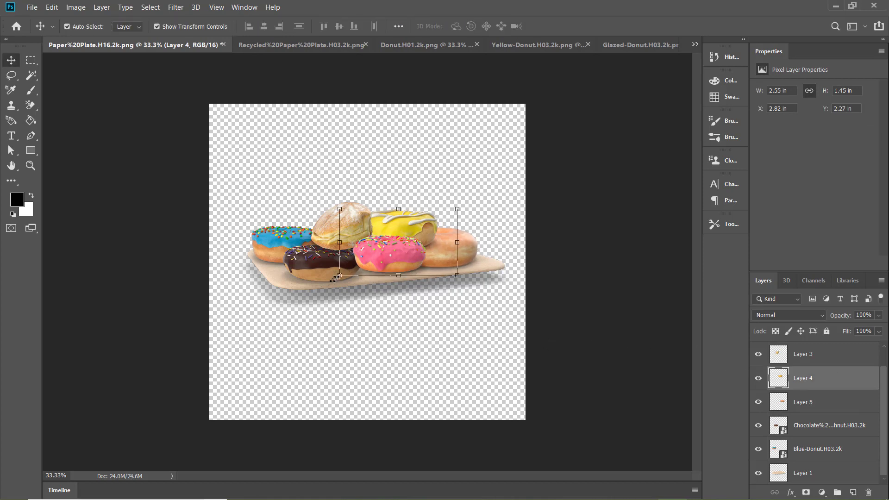
left_click_drag(335, 279, 318, 306)
left_click(806, 361)
scroll(794, 389, "up", 1)
left_click(796, 354)
left_click_drag(400, 251, 407, 248)
key("Return")
Step: Enlarge the powdered donut to about 2.43 × 1.66 in and shift the glazed donut slightly to the right
left_click(346, 215)
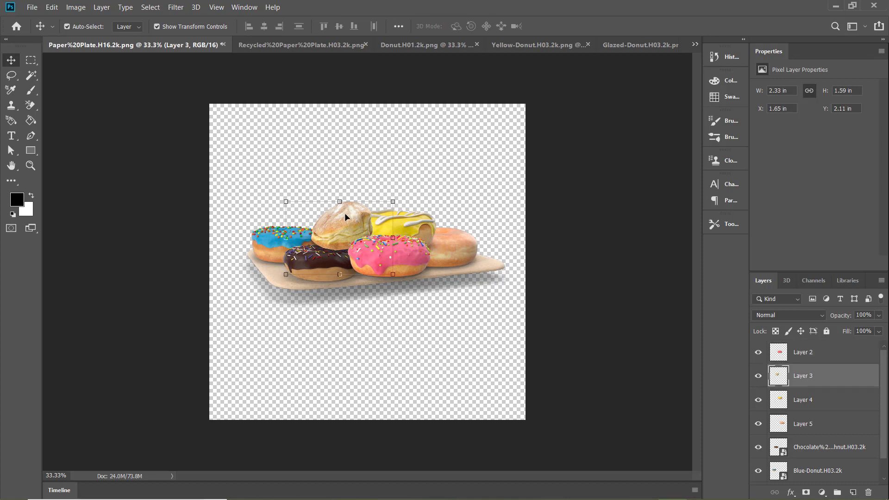
left_click_drag(345, 214, 343, 212)
left_click_drag(392, 198, 397, 195)
left_click_drag(355, 218, 351, 219)
key("Return")
left_click_drag(467, 251, 470, 252)
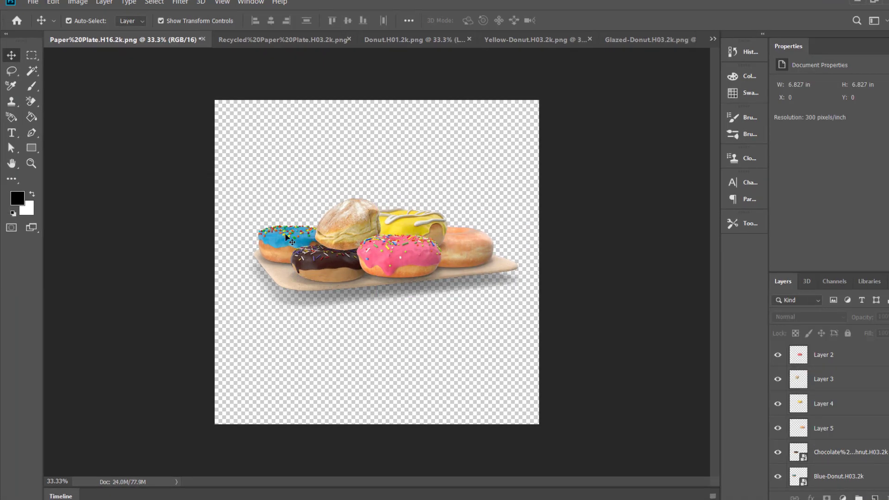
left_click(286, 235)
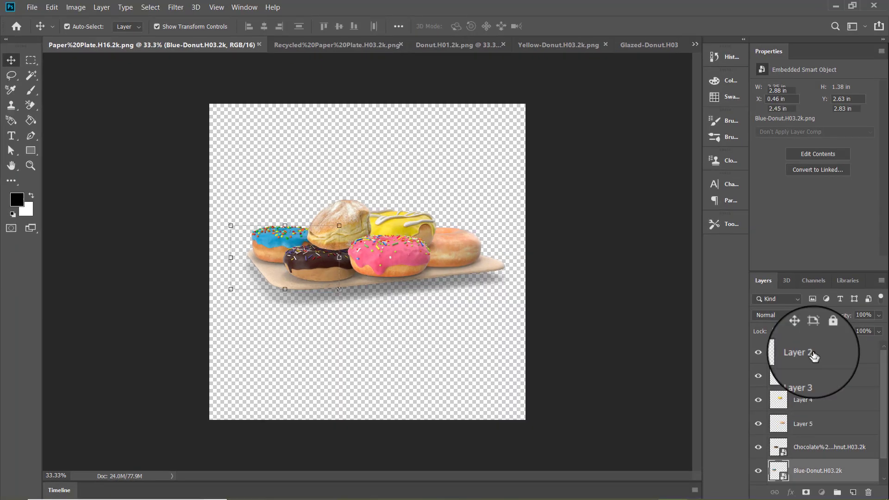
Step: Duplicate the pink donut's layer and move the copy about 0.8 in right and 0.96 in up
left_click(831, 356)
right_click(831, 355)
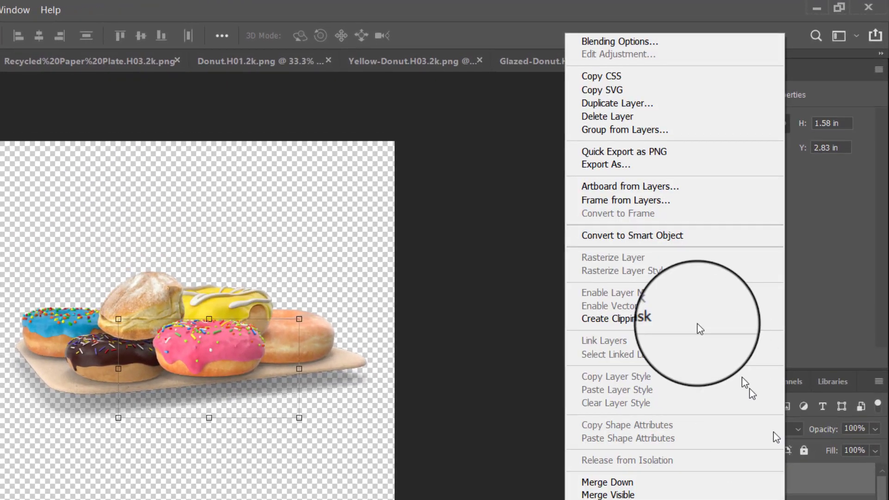
left_click(654, 103)
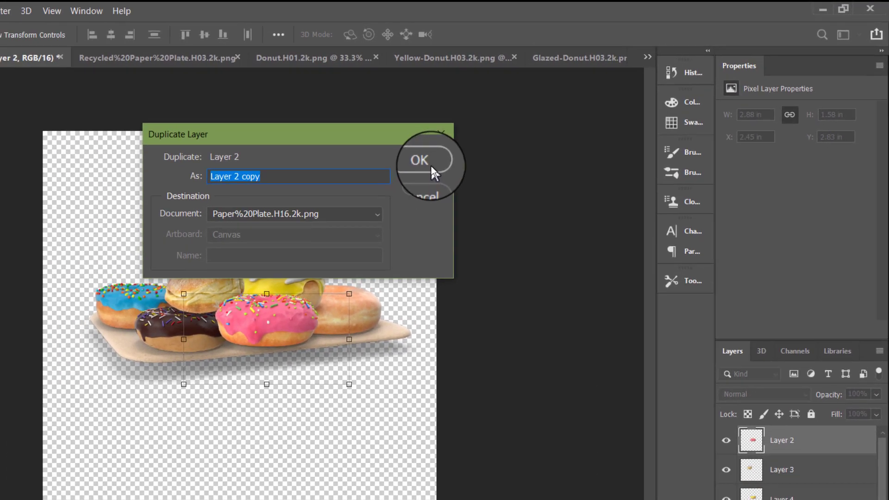
left_click(430, 165)
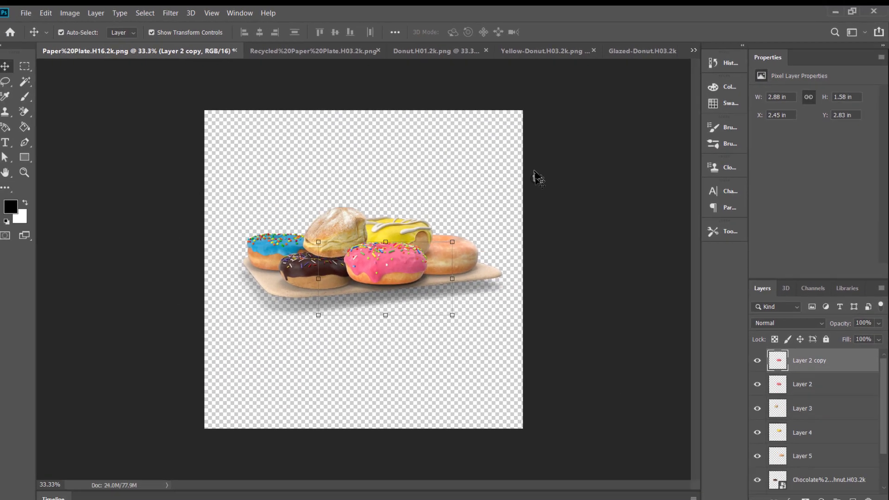
left_click_drag(277, 321, 308, 280)
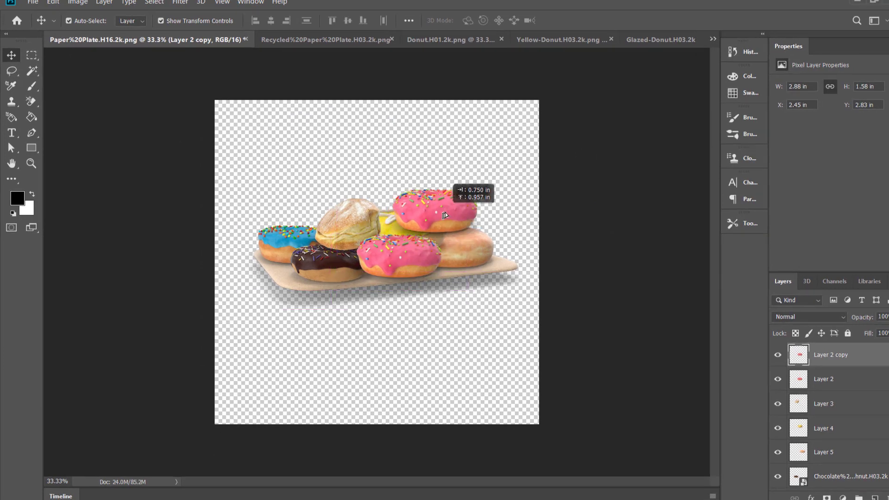
left_click_drag(444, 214, 447, 214)
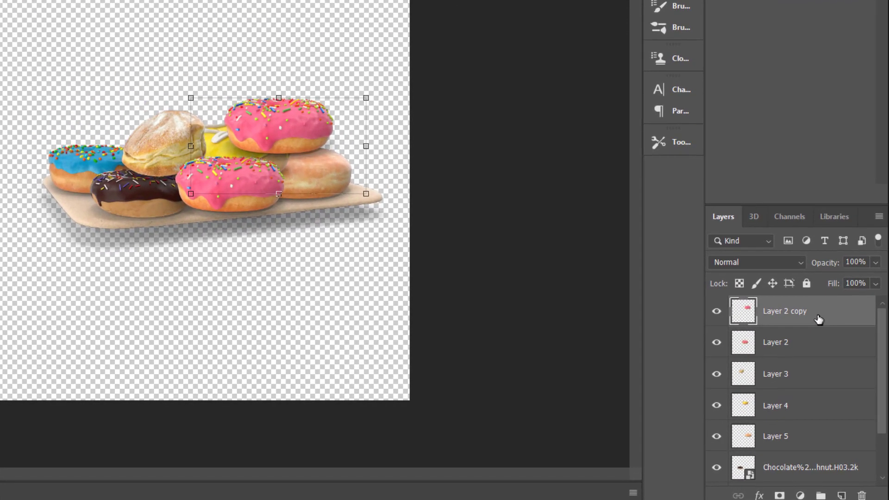
Step: Put the pink copy's layer below the glazed donut's and tuck it behind the yellow donut at about X 3.15, Y 2.14 in
left_click_drag(856, 357, 857, 393)
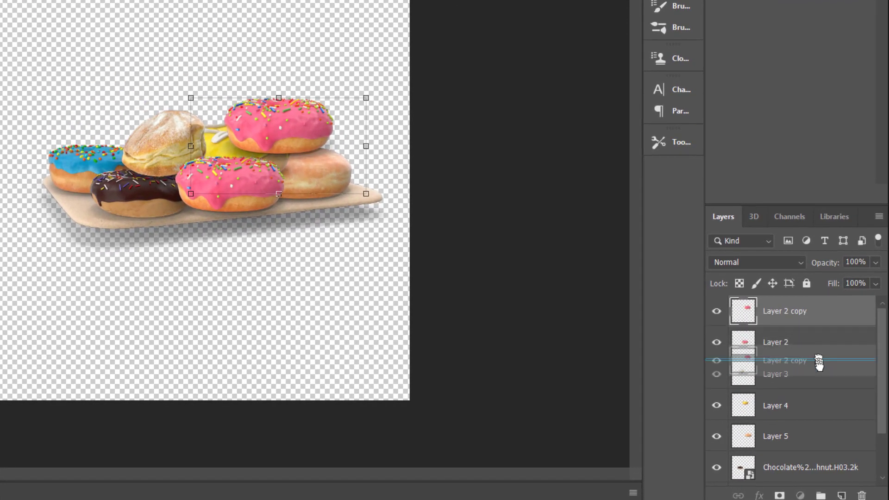
left_click_drag(818, 363, 825, 445)
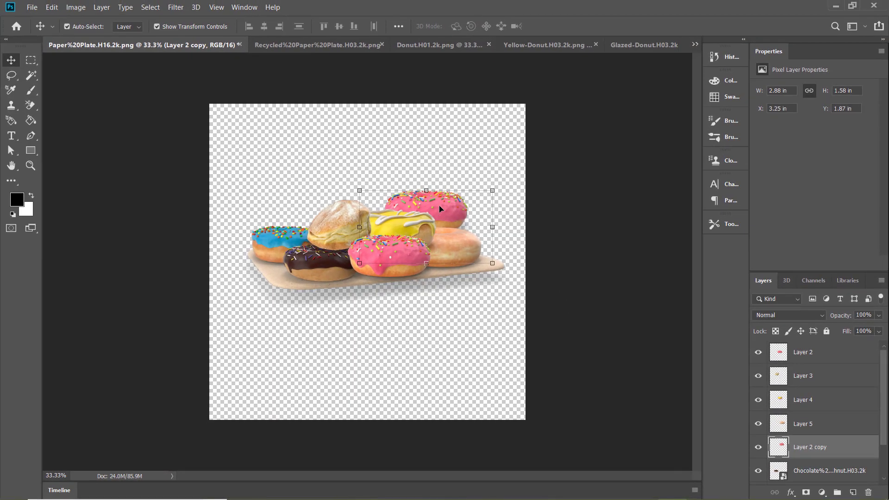
left_click_drag(439, 209, 435, 221)
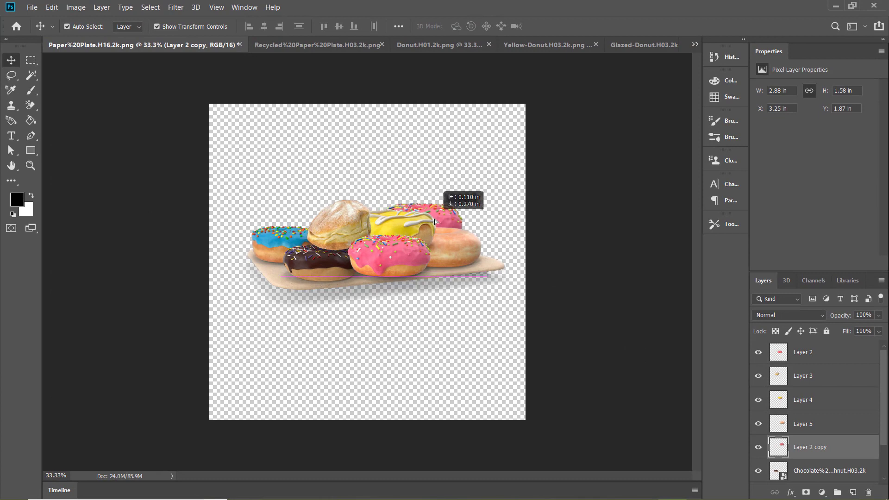
left_click(459, 250)
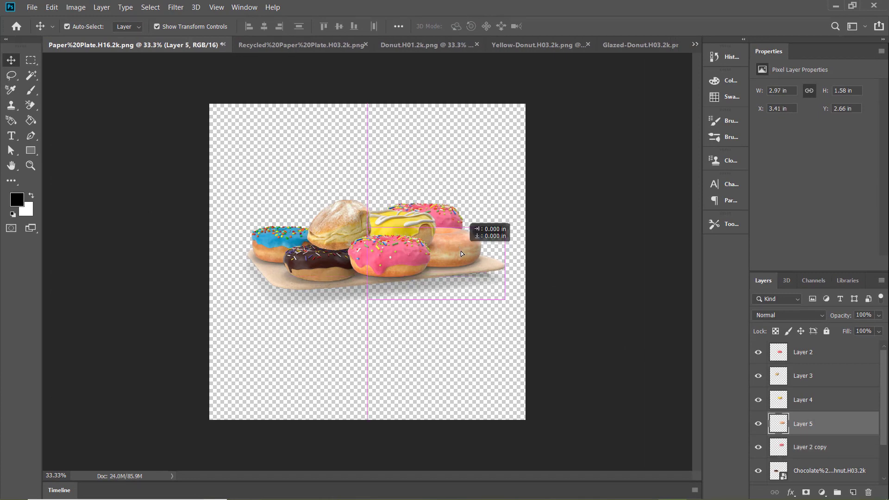
left_click(439, 213)
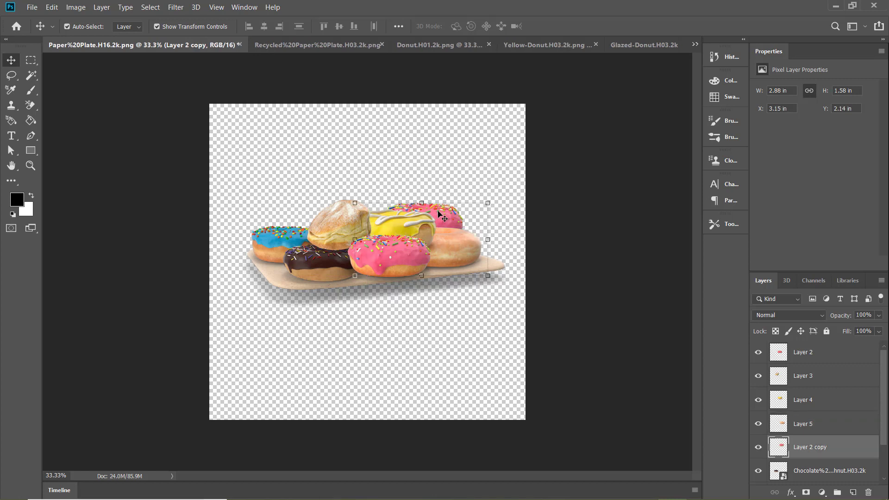
Step: Duplicate the powdered donut and stack the copy behind the yellow donut, with its layer directly below the yellow one
left_click(810, 376)
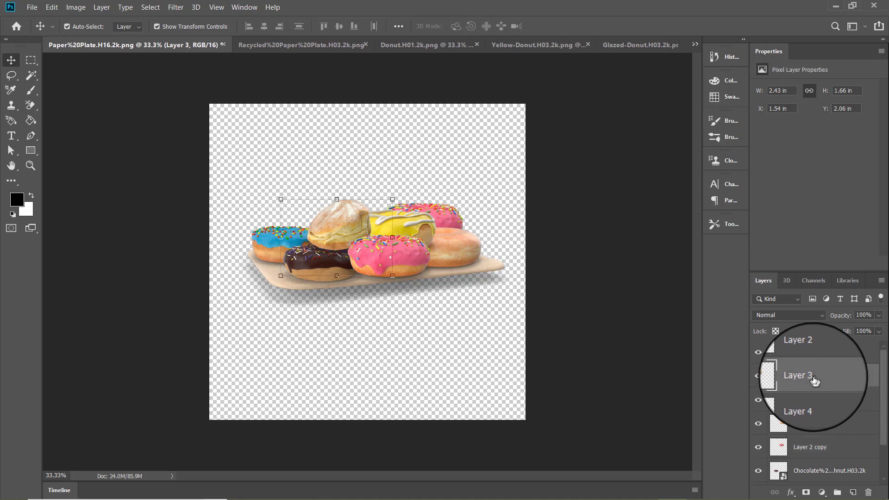
right_click(812, 377)
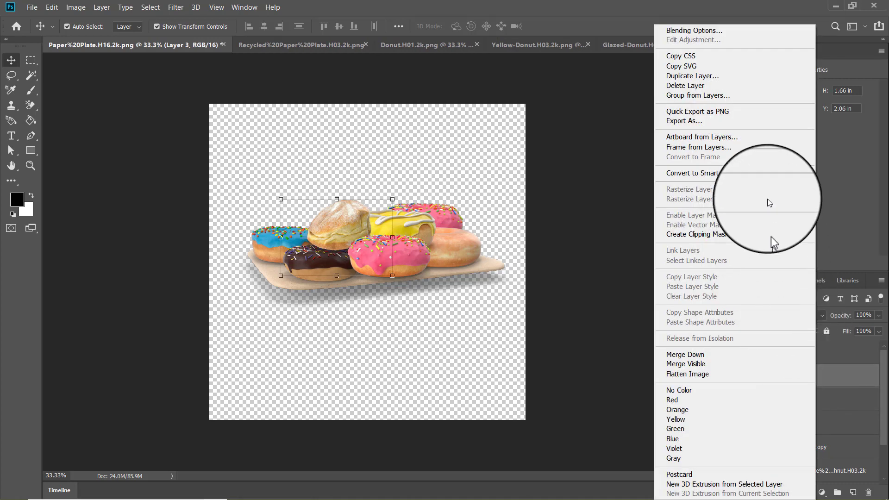
left_click(727, 76)
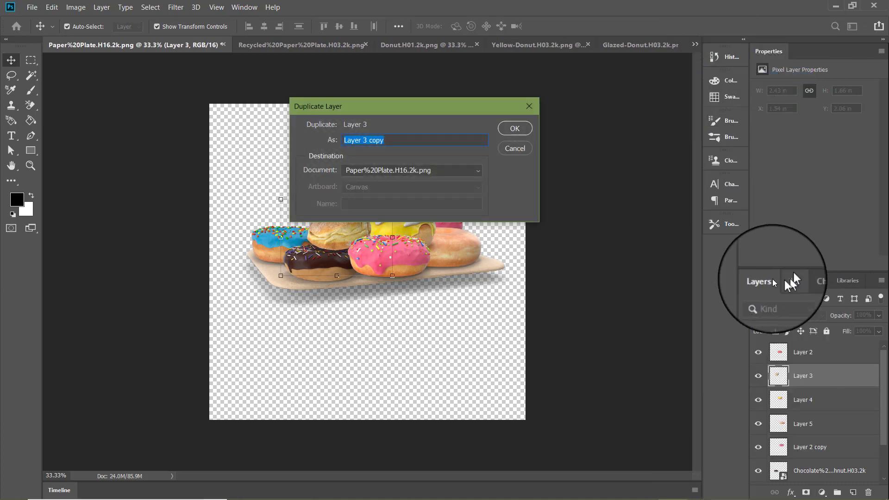
left_click(509, 129)
left_click_drag(338, 219, 438, 201)
left_click_drag(809, 385, 820, 416)
left_click_drag(428, 210, 408, 214)
Step: Nudge the original powdered donut to X 1.6 in and move the pink copy behind it, above the blue donut
left_click(334, 226)
left_click_drag(334, 226, 332, 224)
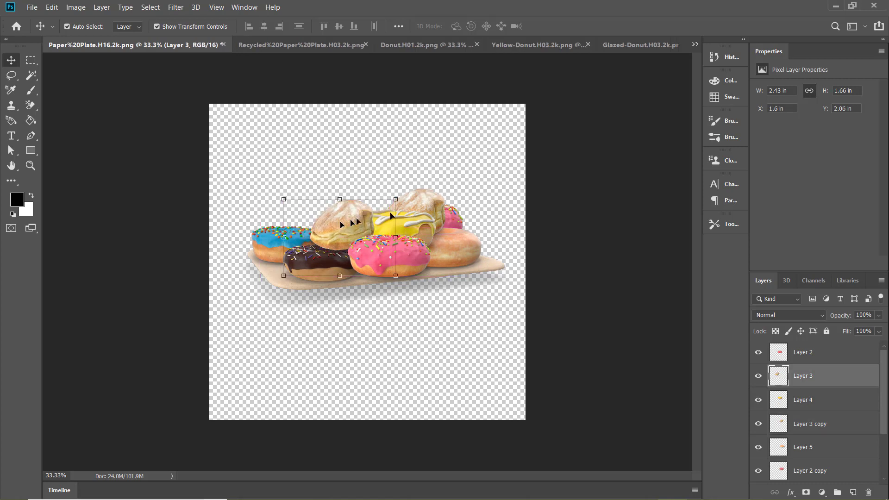
left_click_drag(464, 216, 355, 212)
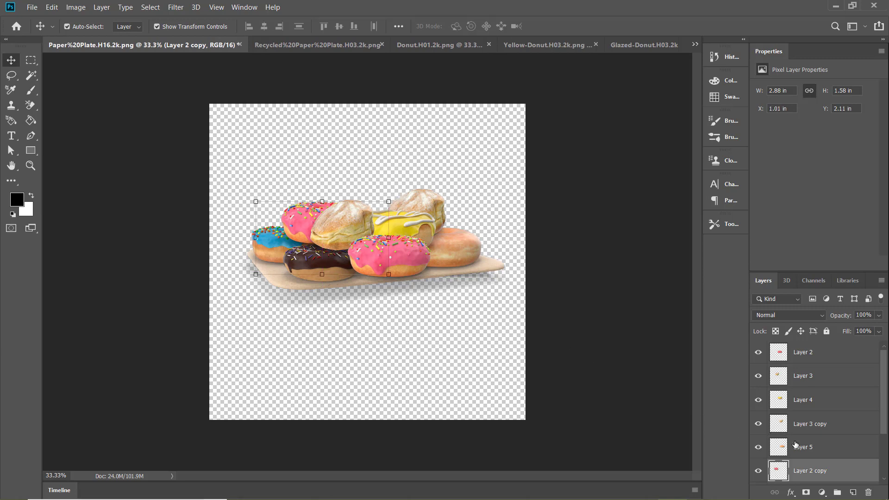
Step: Duplicate the chocolate doughnut's layer within the paper plate document
scroll(794, 444, "down", 3)
right_click(811, 429)
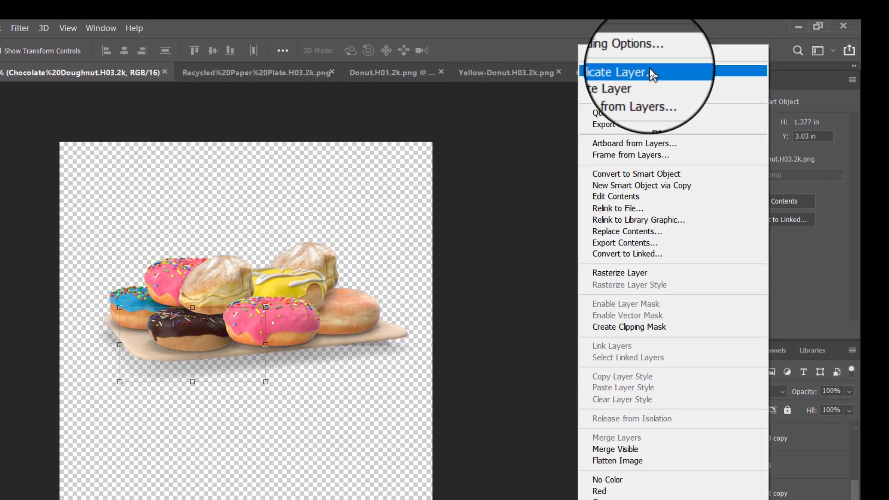
left_click(649, 70)
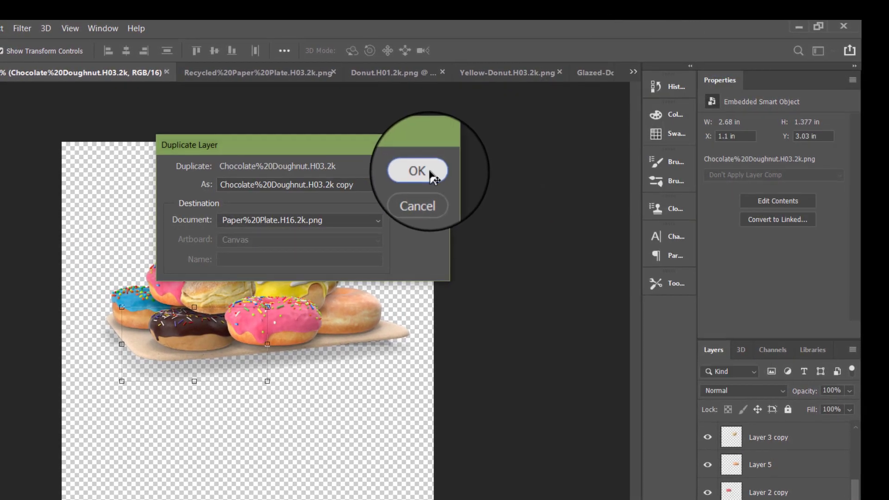
left_click(430, 173)
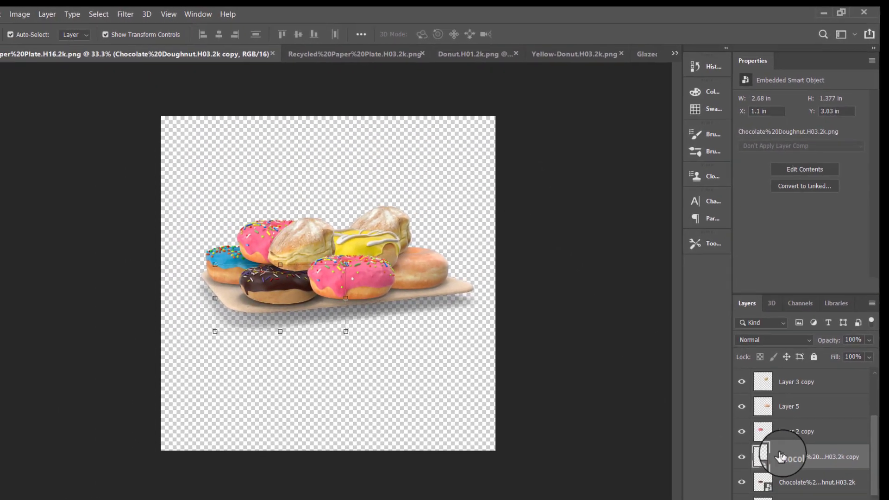
Step: Raise the chocolate copy's layer above the glazed donut's and place the copy on top of the glazed donut
left_click_drag(781, 456, 788, 405)
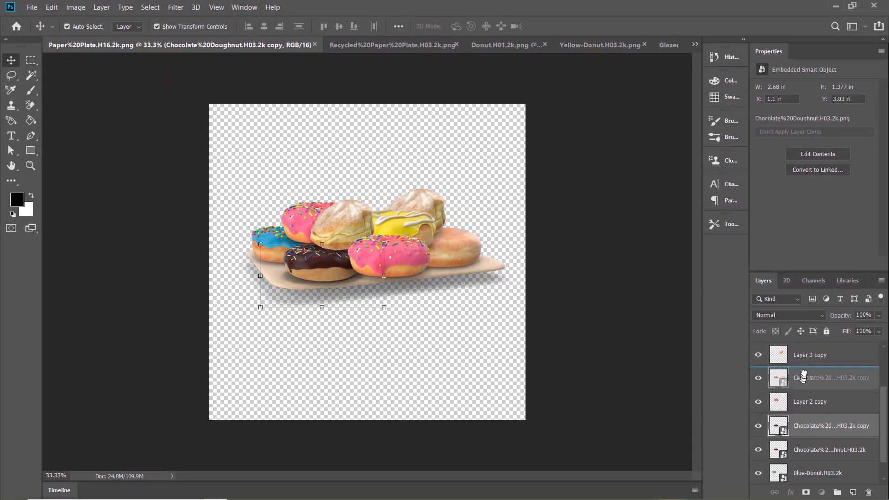
left_click_drag(804, 372, 804, 373)
left_click_drag(318, 270, 433, 223)
Step: Lower the glazed donut slightly to Y 2.73 in and put the powdered copy's layer beneath the chocolate copy's
left_click_drag(451, 252, 451, 256)
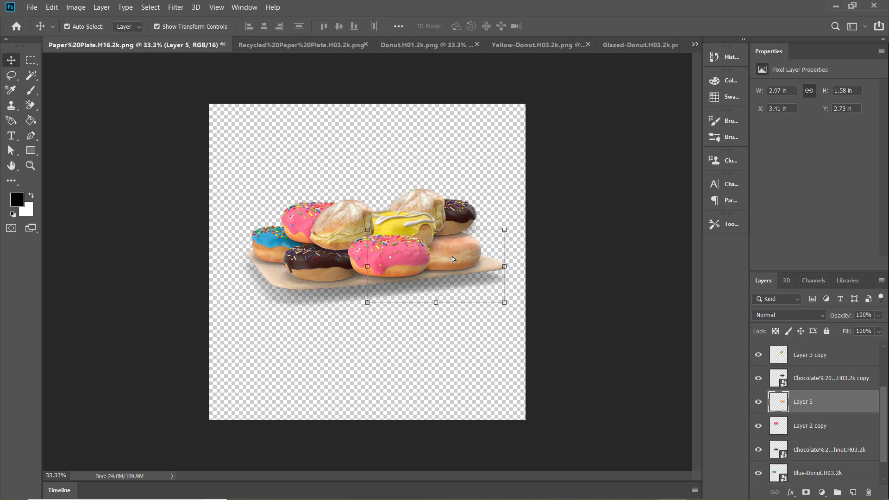
scroll(819, 410, "up", 2)
left_click_drag(824, 395, 838, 430)
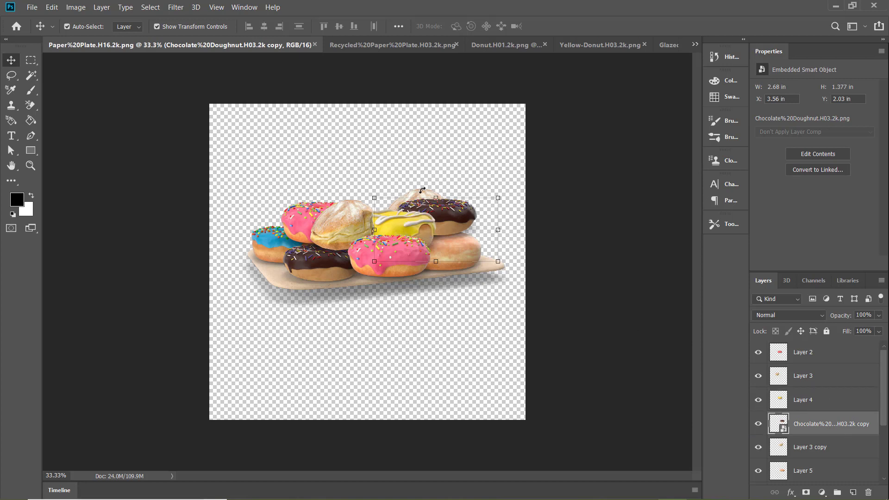
Step: Move the powdered copy behind the yellow donut, and slightly enlarge the original chocolate doughnut and reposition it at the plate's front left
left_click_drag(421, 191, 452, 187)
key("Return")
left_click(306, 264)
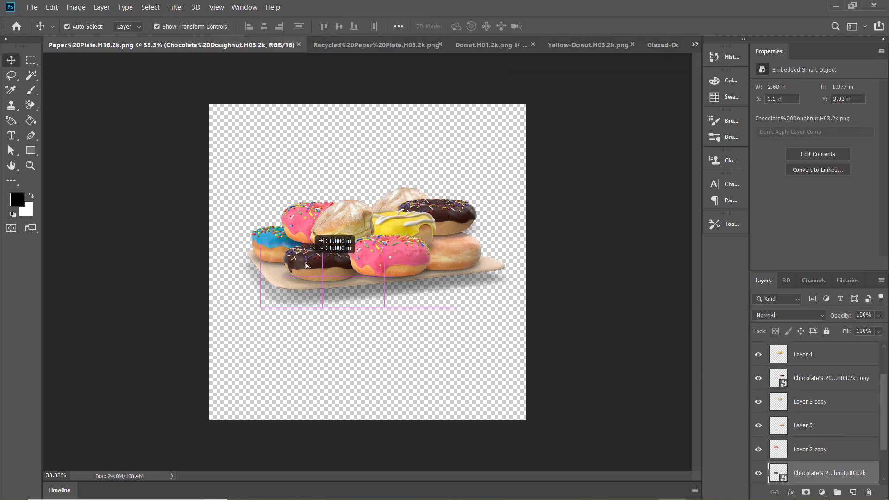
left_click_drag(263, 309, 256, 316)
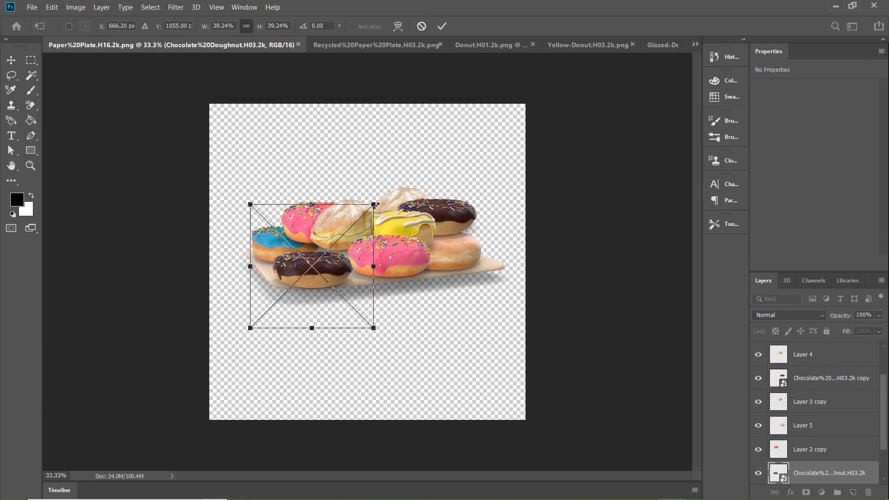
left_click_drag(374, 203, 383, 195)
left_click_drag(330, 266, 330, 265)
left_click(518, 339)
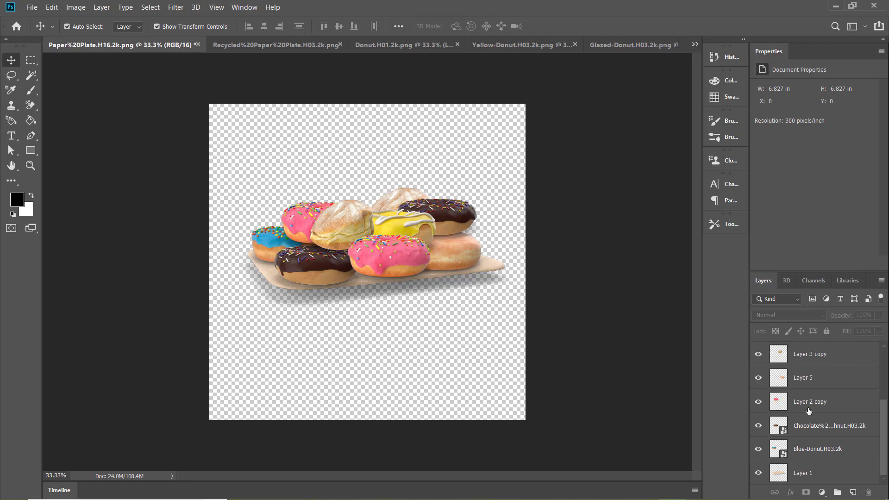
Step: Duplicate the blue donut's layer and raise the copy above the glazed donut's Layer 5
right_click(816, 456)
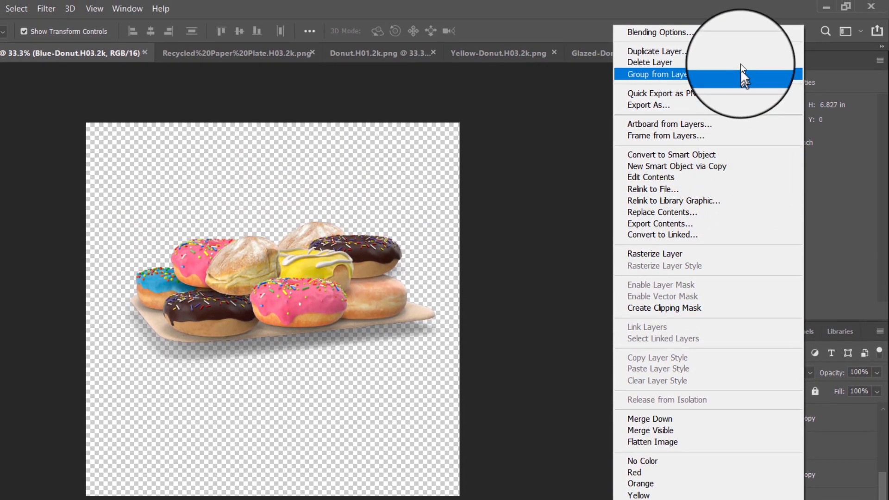
left_click(739, 54)
left_click(527, 107)
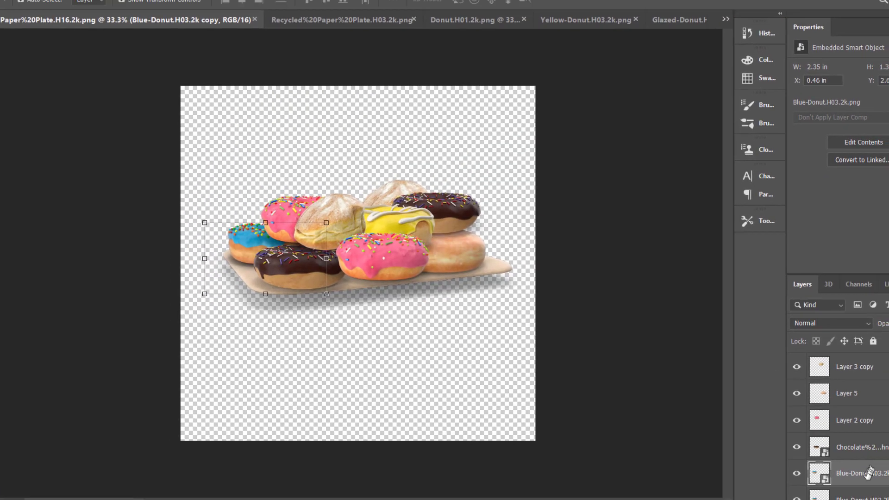
left_click_drag(821, 451, 821, 364)
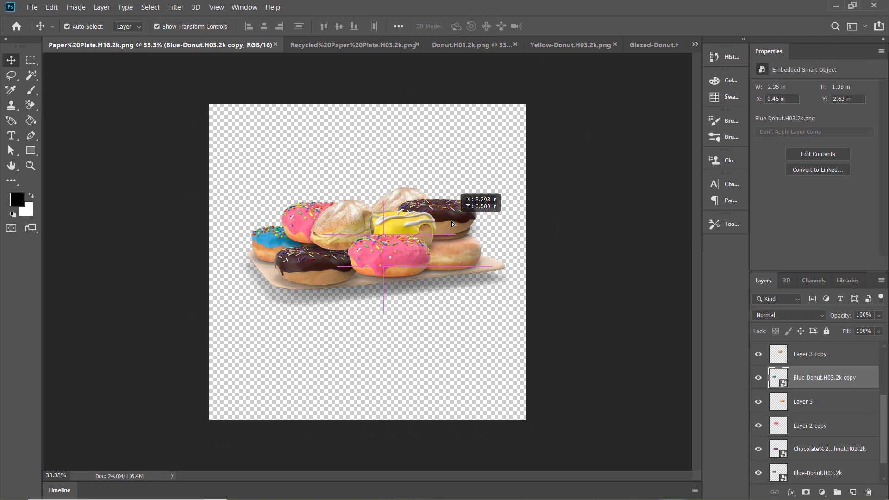
Step: Hide the chocolate copy and place the blue copy on the glazed donut in its place, scaled to about 35.4%
scroll(795, 442, "up", 3)
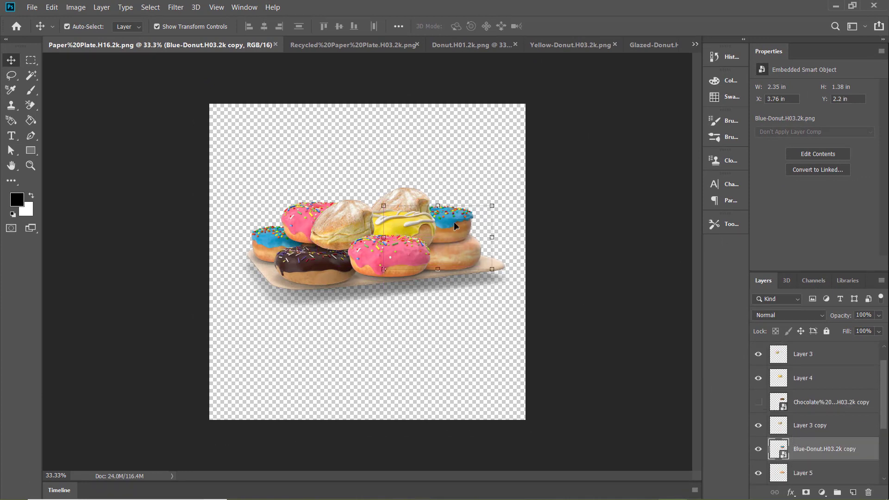
left_click_drag(490, 205, 494, 198)
left_click_drag(497, 161, 499, 157)
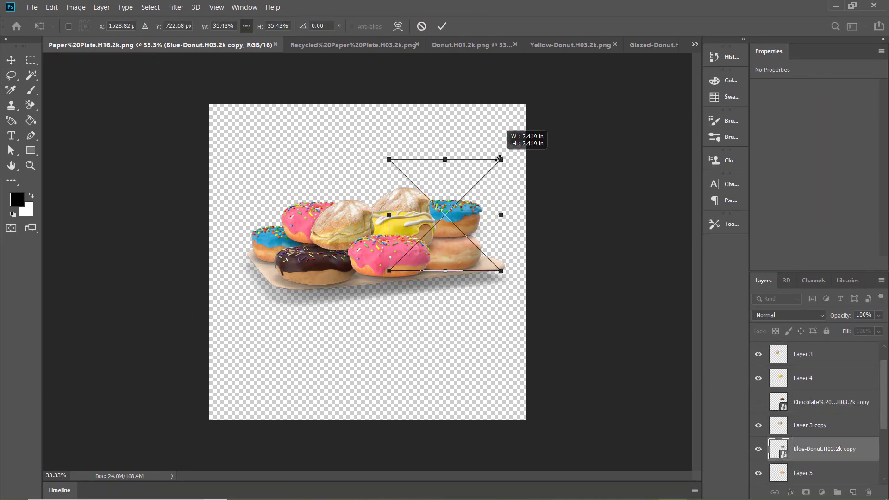
left_click_drag(455, 211, 416, 227)
left_click(551, 226)
left_click(825, 425)
left_click(587, 242)
Step: Save the document as Donuts-on-plate.psd, and save a PNG version with large file size and interlacing
left_click(32, 7)
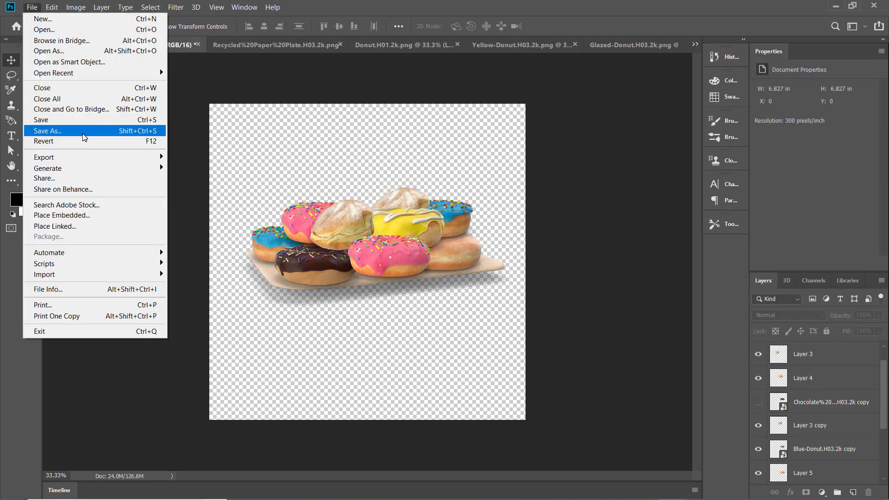
left_click(42, 122)
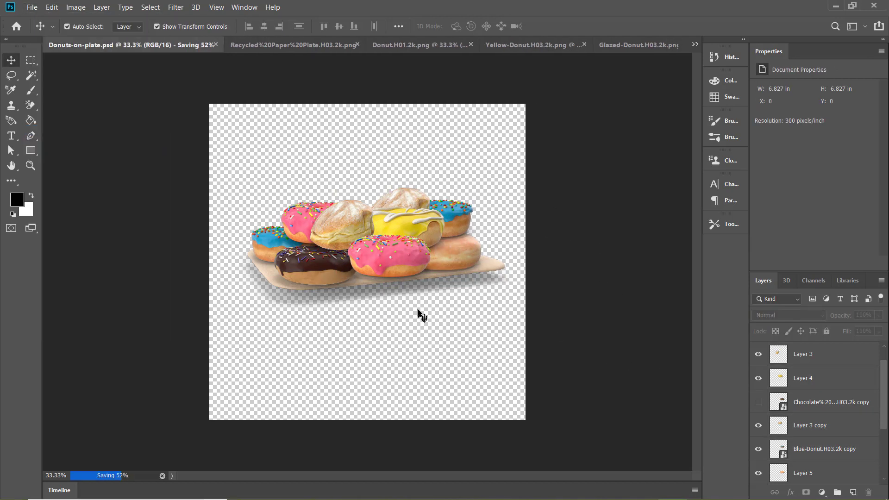
left_click(34, 7)
left_click(67, 132)
left_click(517, 160)
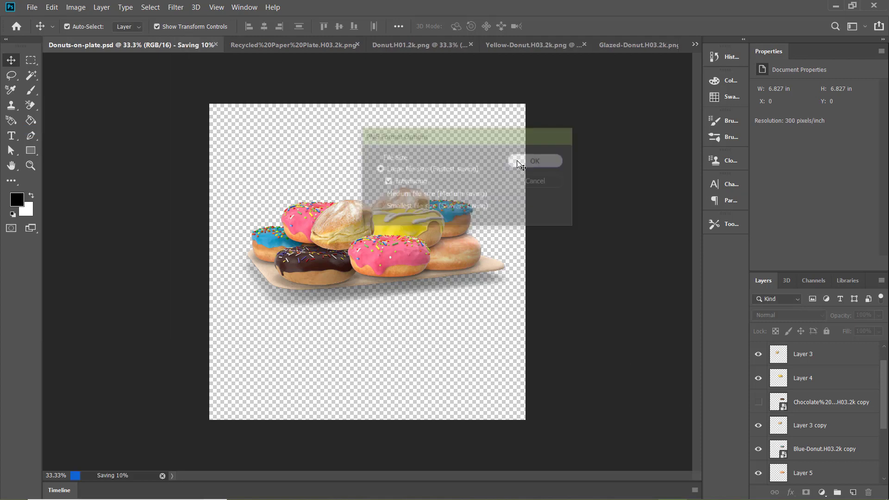
Step: Hide the original powdered donut's Layer 3 and save this version as a PNG
left_click(415, 204)
left_click(758, 356)
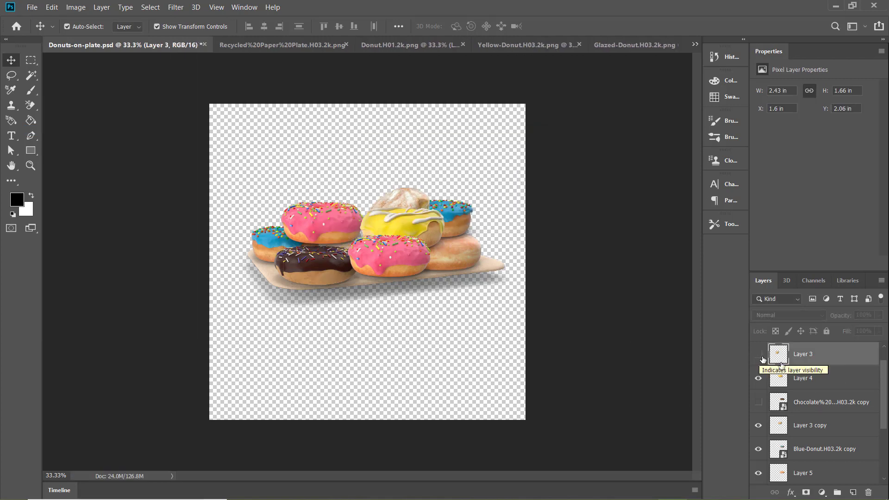
scroll(772, 387, "down", 4)
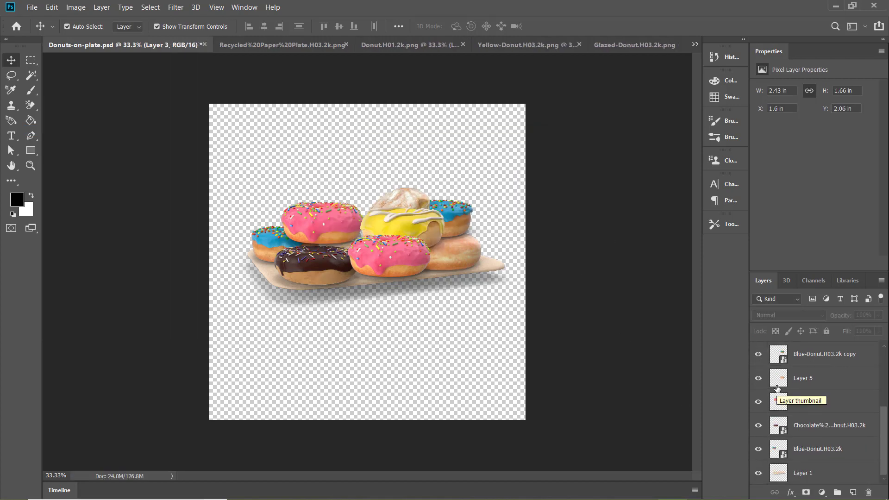
scroll(776, 390, "up", 2)
scroll(776, 390, "down", 1)
left_click(32, 9)
left_click(96, 131)
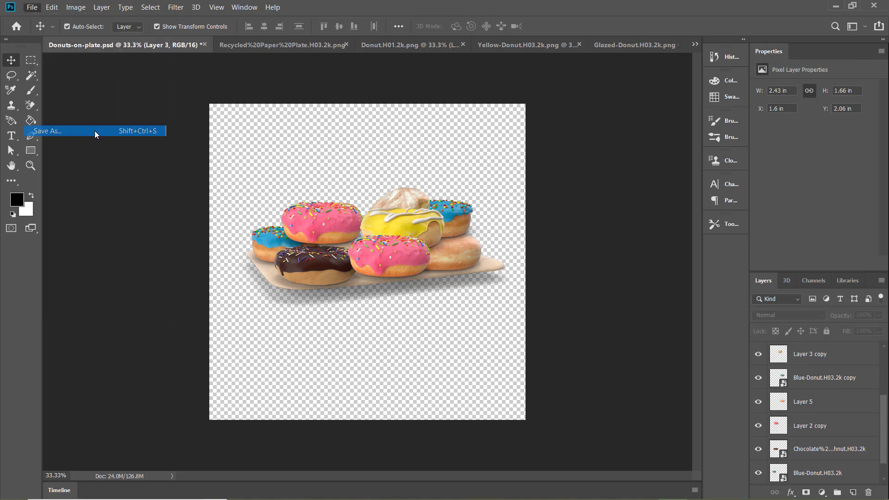
left_click(517, 160)
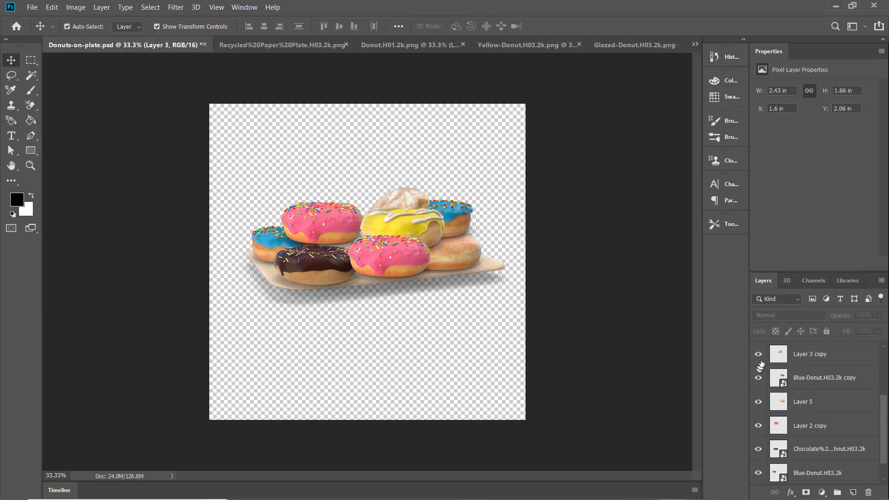
Step: Hide the yellow donut's Layer 4 and save this version as a large, interlaced PNG
left_click(758, 355)
left_click(757, 356)
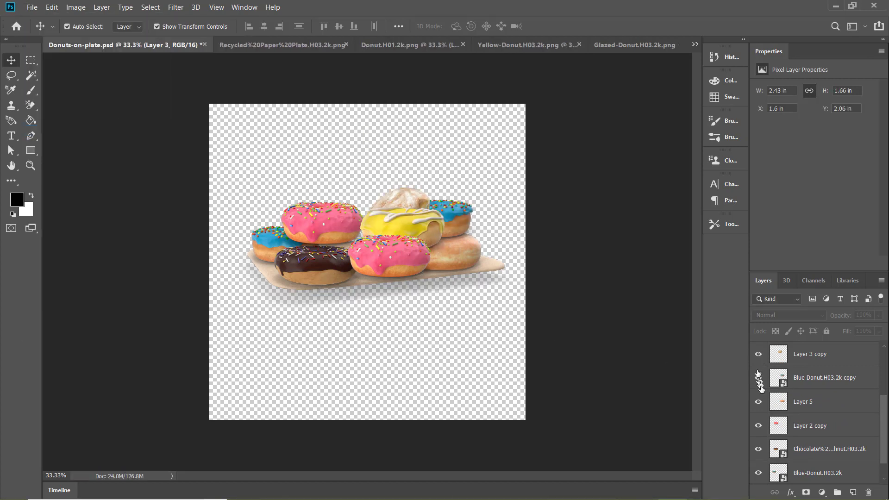
left_click(757, 407)
scroll(758, 405, "up", 2)
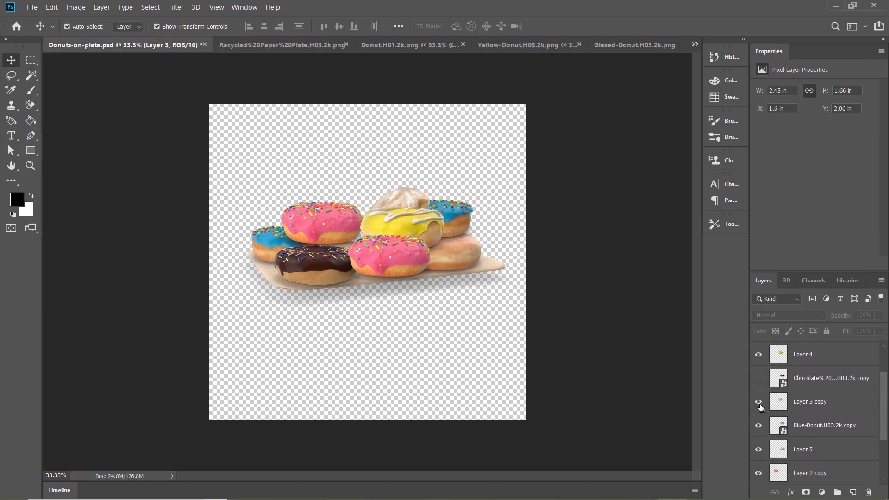
scroll(763, 396, "up", 2)
left_click(759, 401)
left_click(28, 9)
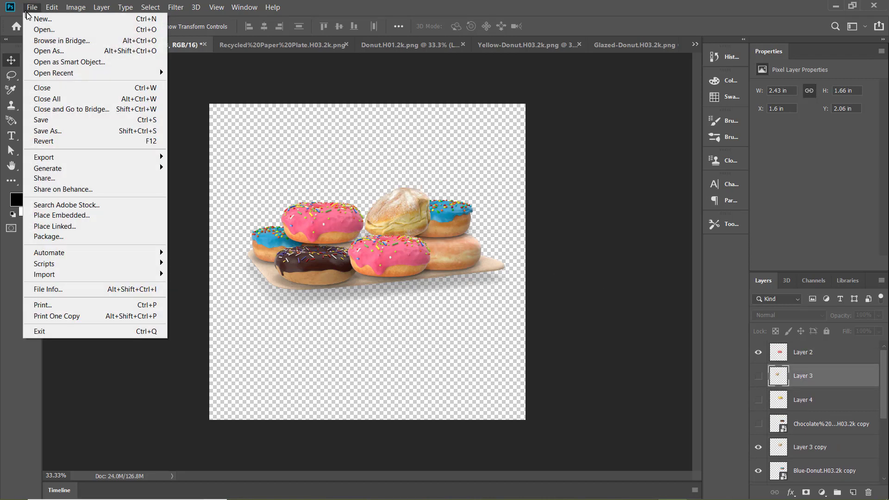
left_click(51, 131)
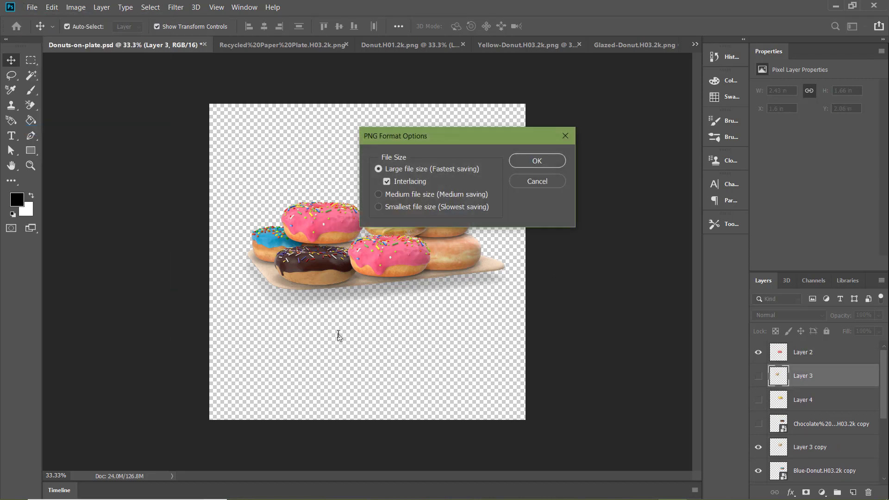
key("Return")
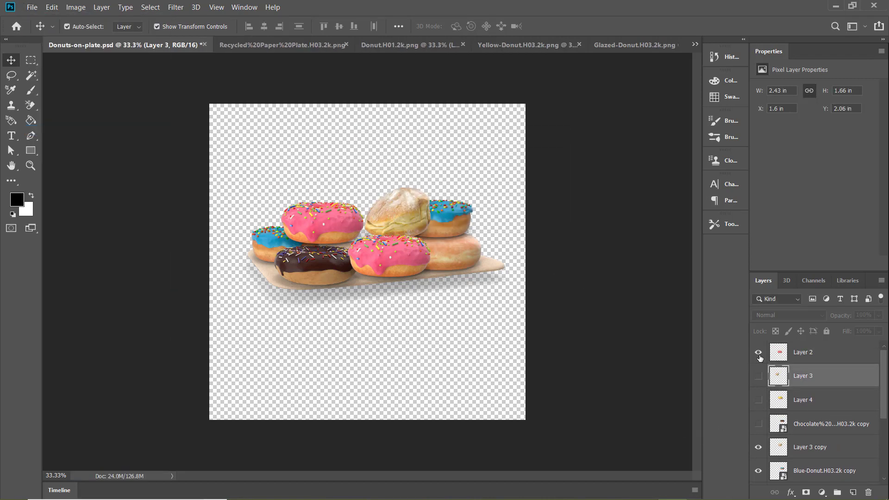
Step: Hide the pink copy's layer above the blue donut and save this version as a PNG
left_click(758, 355)
left_click(758, 355)
scroll(781, 405, "down", 2)
left_click(758, 471)
left_click(30, 8)
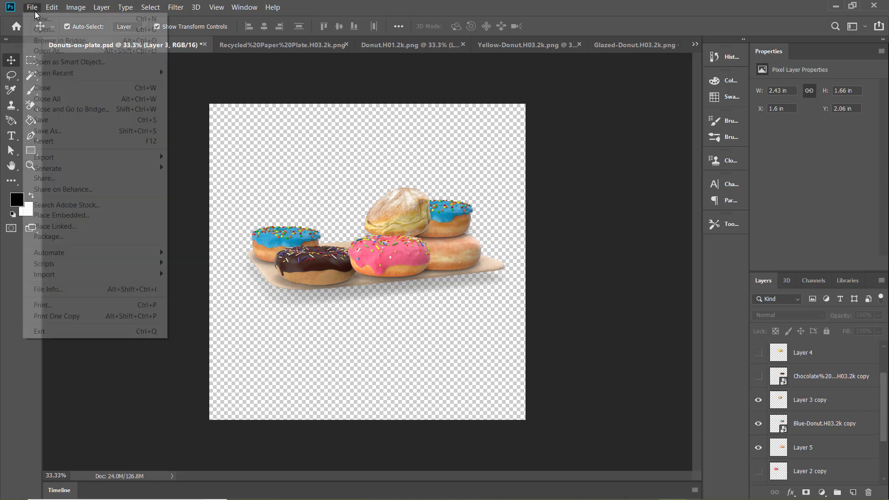
left_click(51, 131)
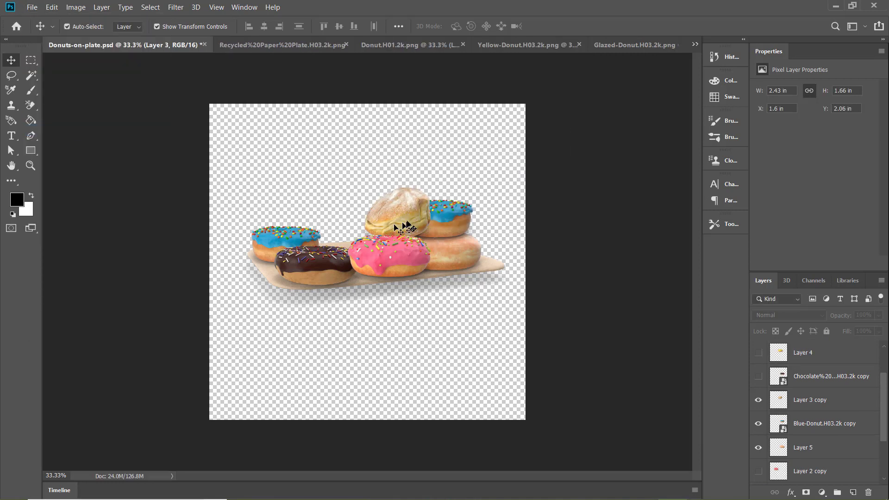
Step: Hide the powdered copy's layer and save this version as a large, interlaced PNG
scroll(768, 372, "up", 1)
left_click(758, 423)
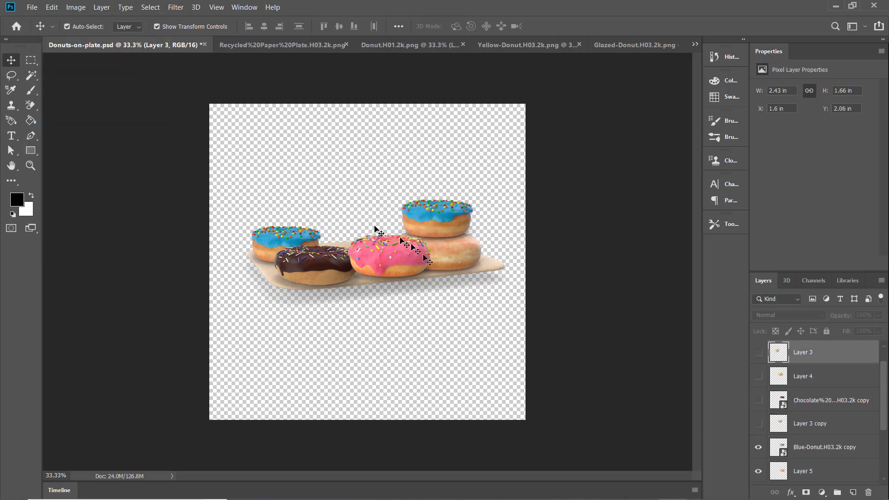
left_click(32, 7)
left_click(51, 130)
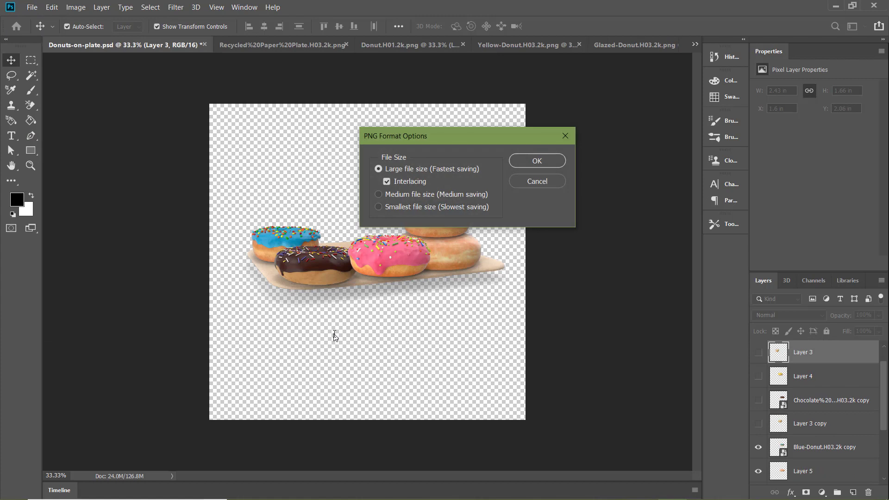
key("Return")
Step: Hide the blue copy on top of the glazed donut and save this version as a large, interlaced PNG
scroll(786, 407, "down", 3)
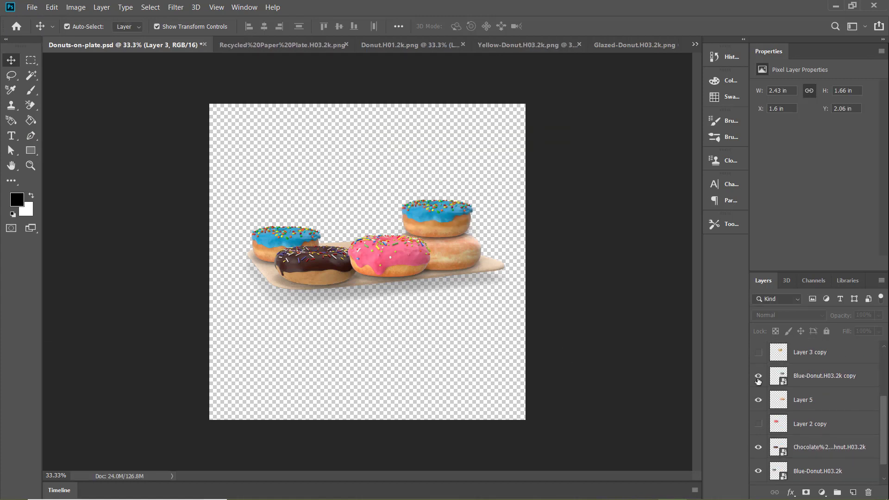
left_click(758, 376)
left_click(32, 7)
left_click(51, 130)
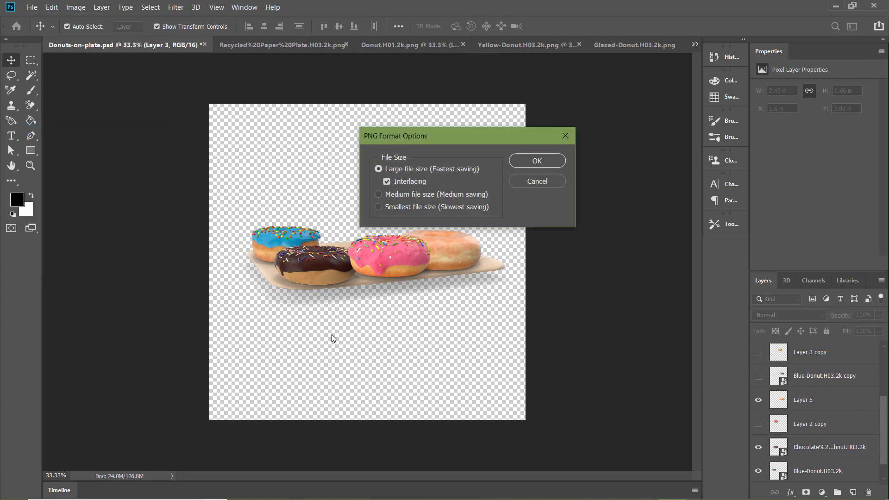
key("Return")
Step: Hide the original chocolate doughnut's layer and save this version as a large, interlaced PNG
scroll(760, 451, "down", 1)
left_click(758, 425)
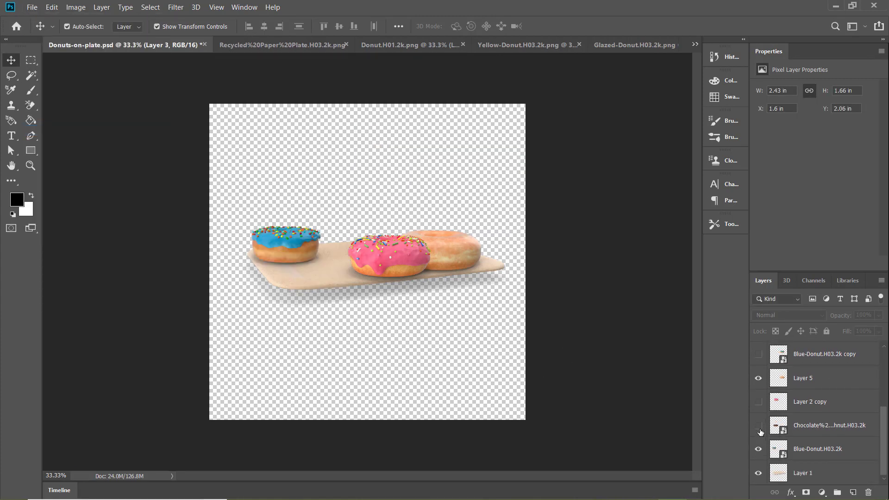
left_click(31, 7)
left_click(51, 130)
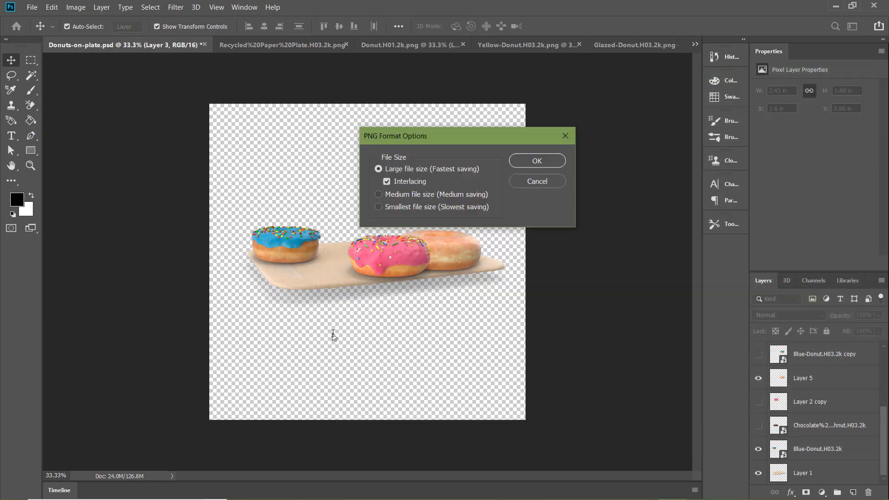
key("Return")
Step: Hide the glazed donut's Layer 5, keeping the blue and pink donuts, and save this version as a large, interlaced PNG
left_click(758, 448)
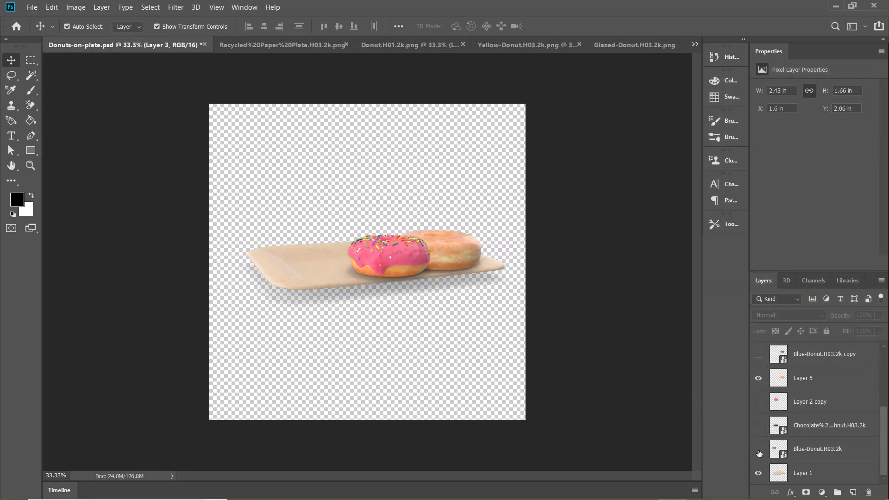
left_click(758, 449)
left_click(758, 378)
left_click(32, 7)
left_click(51, 131)
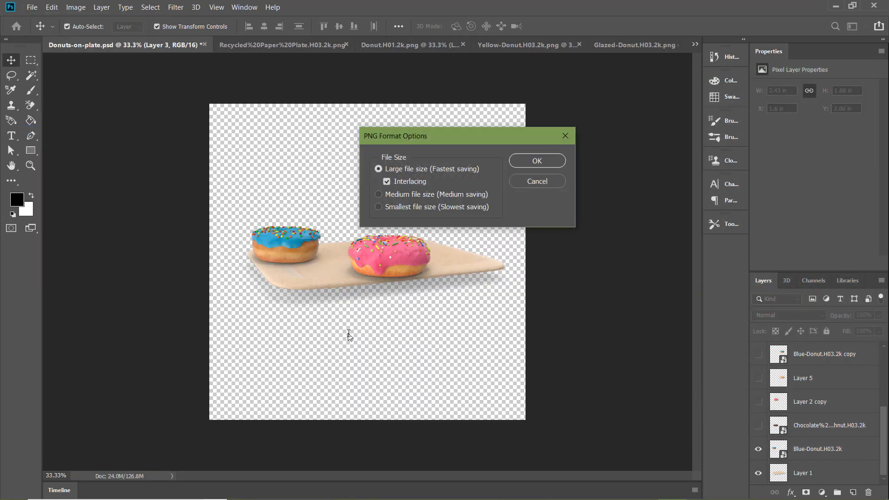
key("Return")
Step: Hide the original blue donut's layer for a version with only the pink donut on the plate
left_click(758, 448)
left_click(32, 7)
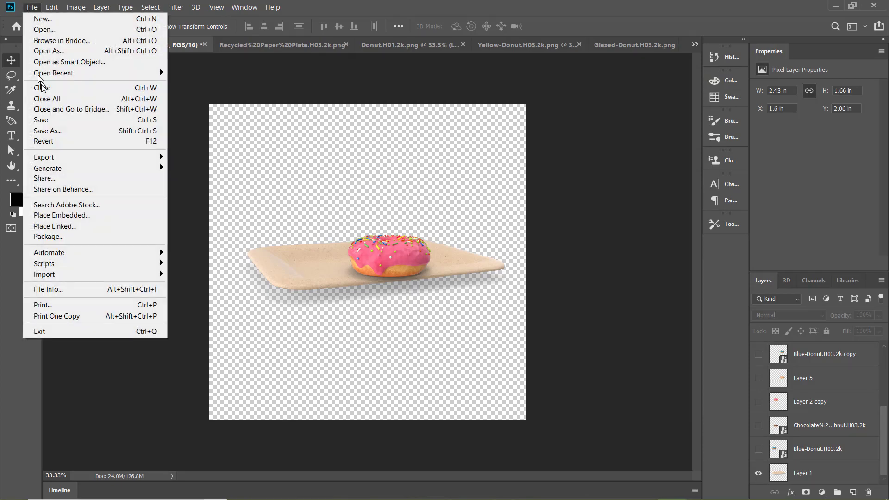
Step: Place the different-angle Veggie Burger H06 image embedded in the Paper Plate H03 document, scaled to about 42.5% on the plate's left half
left_click(42, 11)
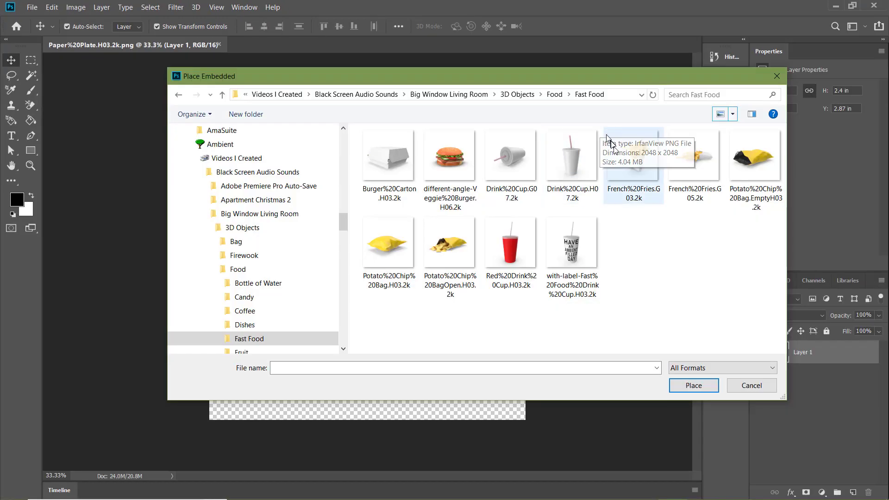
double_click(471, 144)
left_click_drag(520, 99, 402, 228)
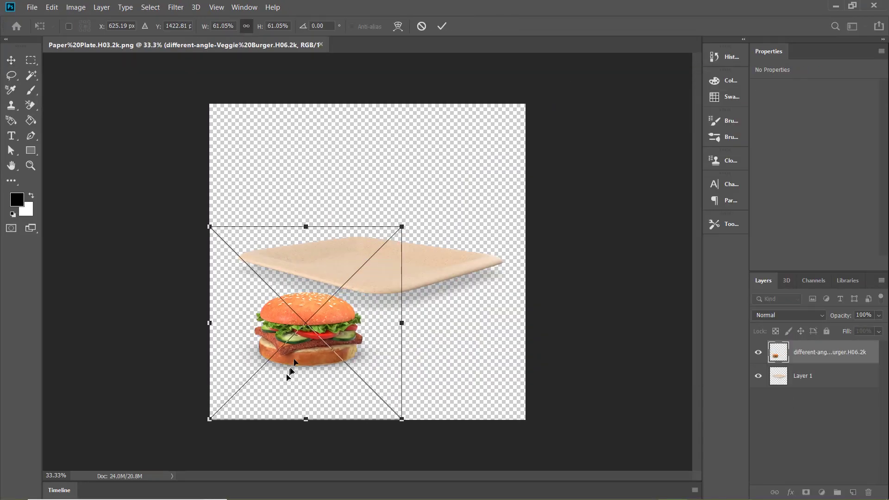
left_click_drag(294, 368, 228, 360)
left_click_drag(239, 323, 281, 281)
left_click_drag(362, 215, 336, 246)
left_click_drag(405, 312, 389, 295)
left_click_drag(359, 250, 365, 258)
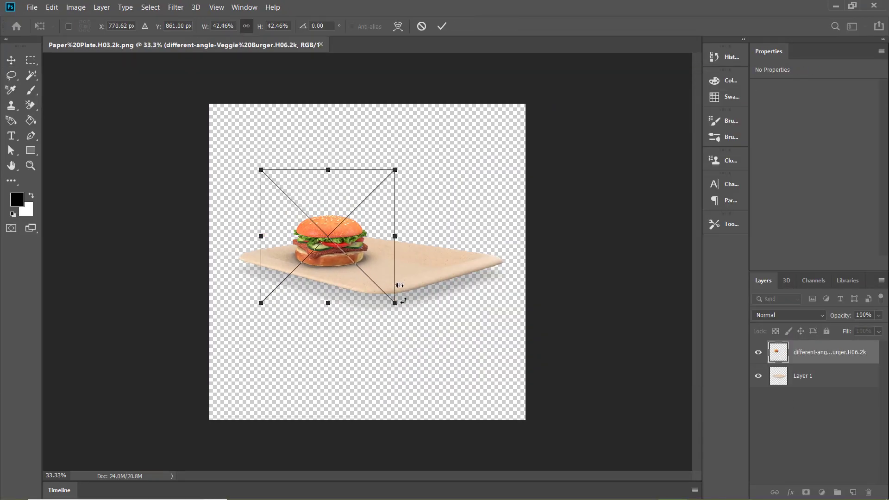
key("Return")
left_click(424, 336)
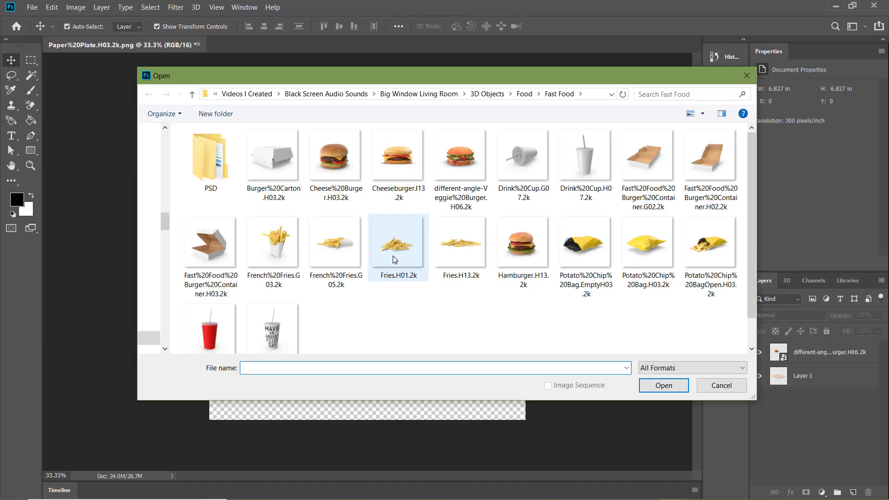
Step: Open the fries image Fries.H01.2k from the Fast Food folder
double_click(395, 238)
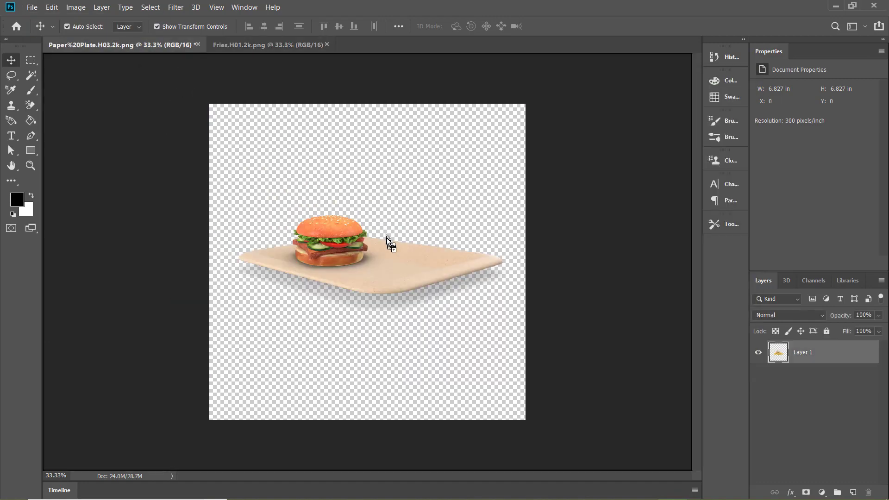